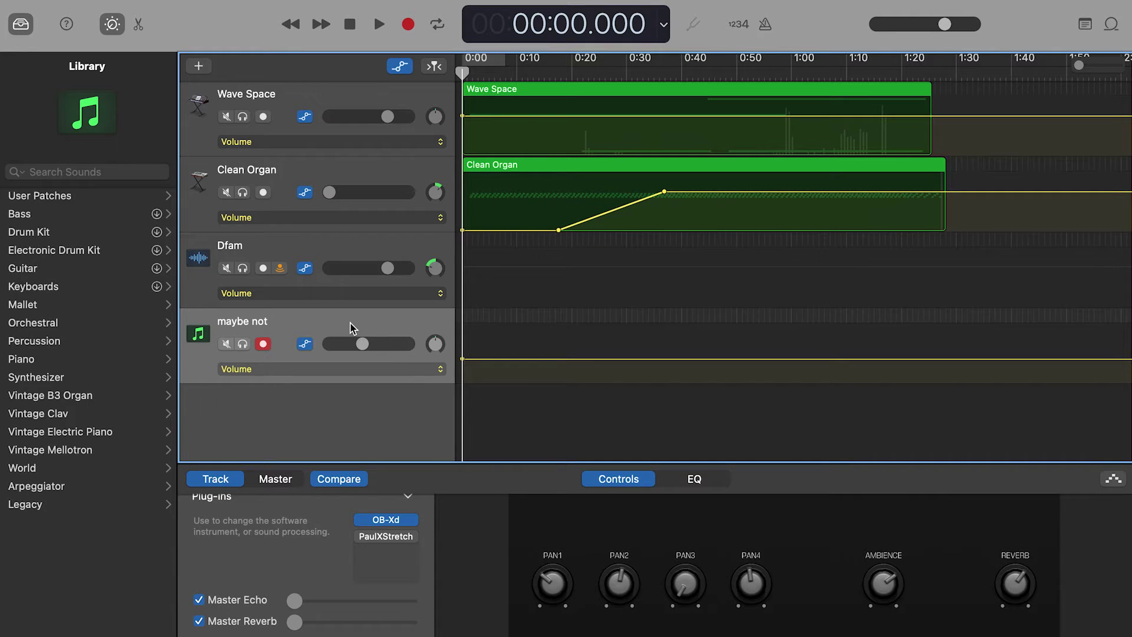
- Open the OB-Xd synth plug-in on the maybe not track, showing the Accordion OB-Xa preset
{"action": "left_click", "coordinate": [388, 520]}
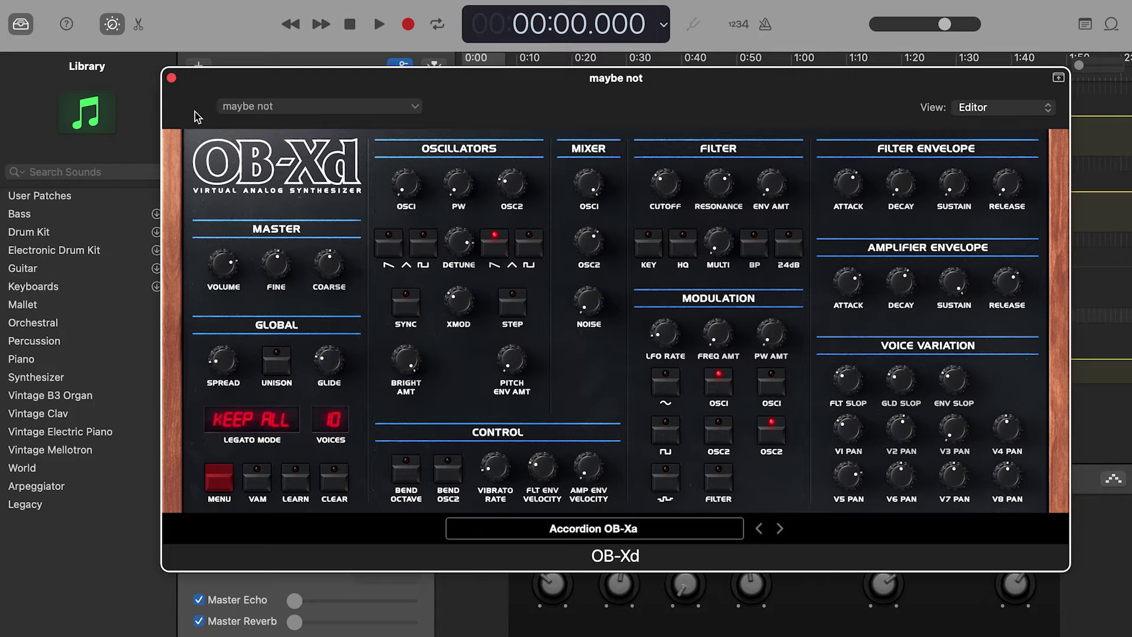
- Close the OB-Xd synth window while the project keeps playing
{"action": "left_click", "coordinate": [171, 77]}
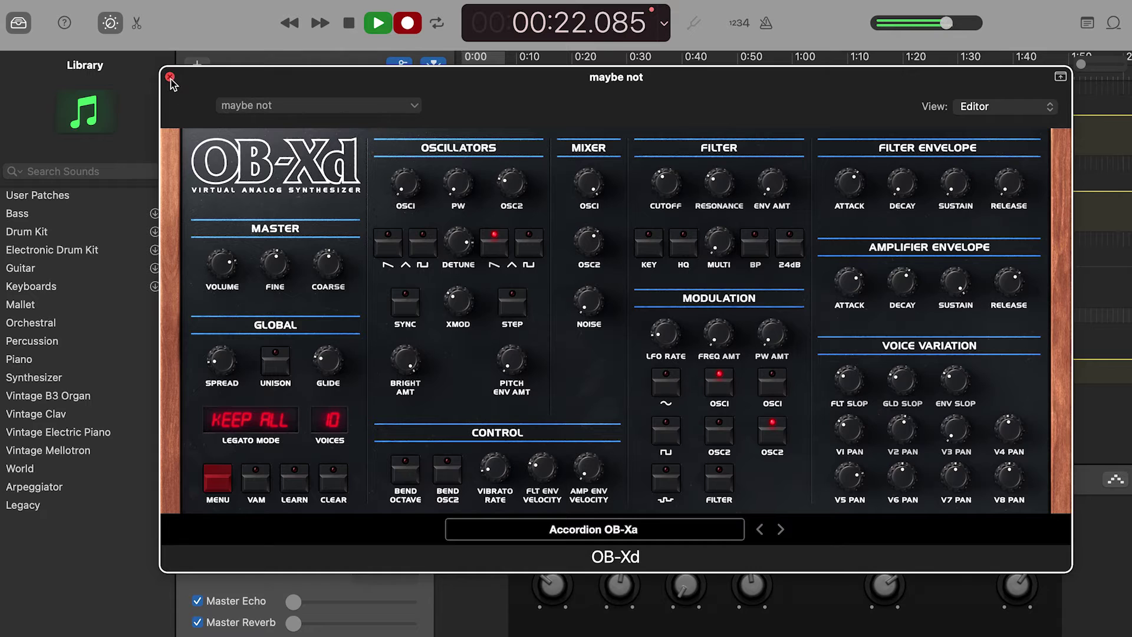
{"action": "left_click", "coordinate": [169, 77]}
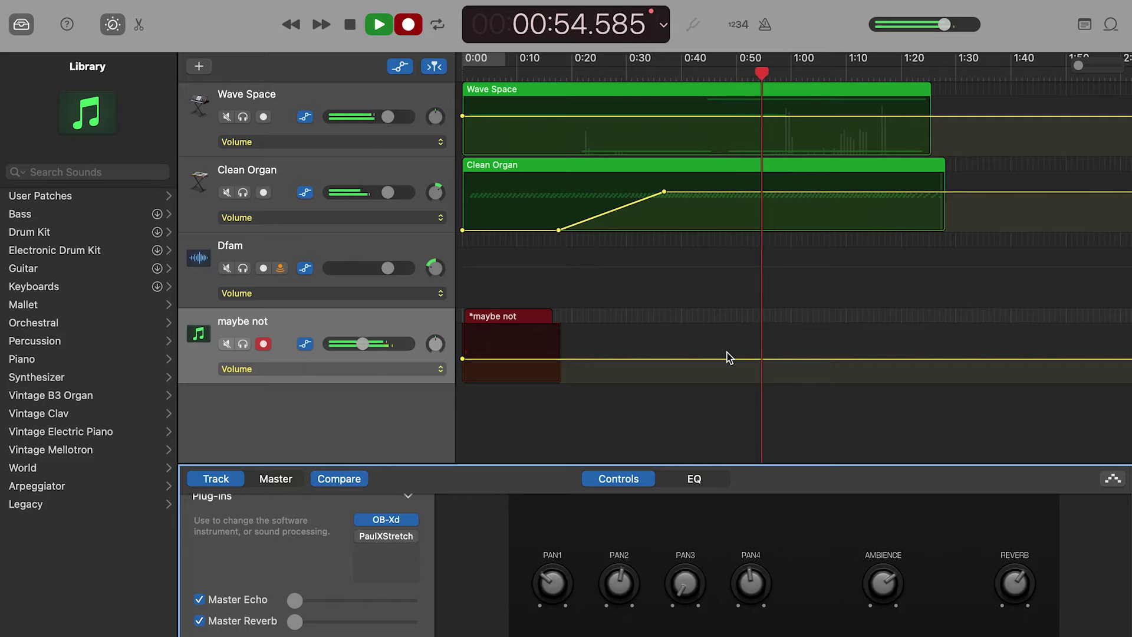
- Scroll the timeline right to follow the new take recording on the Dfam track
{"action": "scroll", "coordinate": [729, 357], "scroll_direction": "right", "scroll_amount": 2}
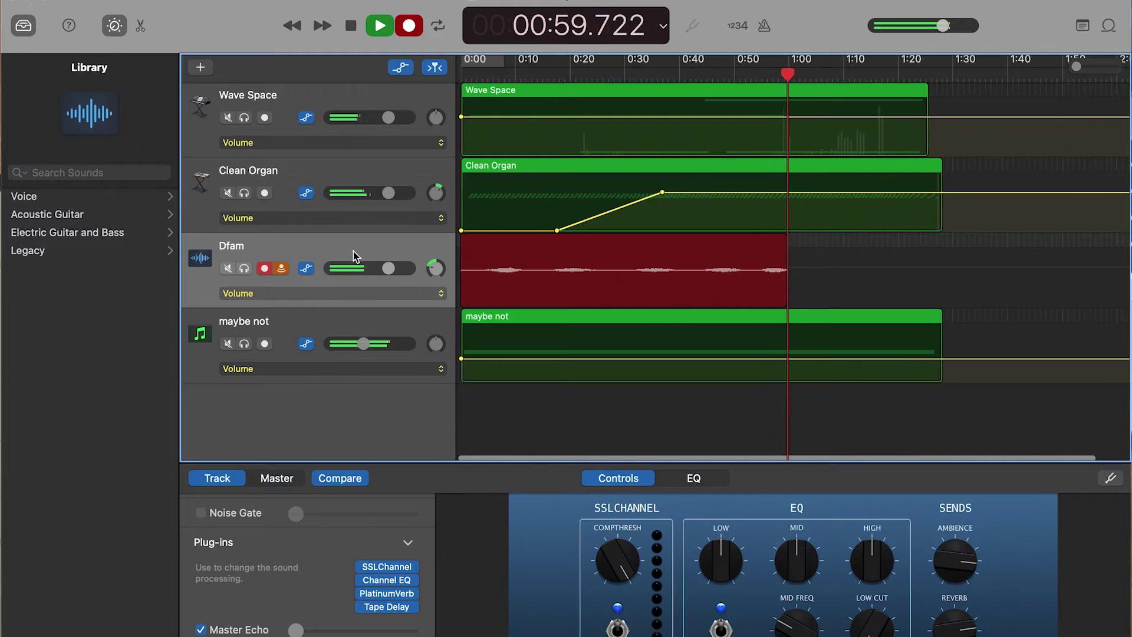
- Stop the Dfam recording, add an Audio 1 track, and insert PaulXStretch on it
{"action": "left_click", "coordinate": [265, 270]}
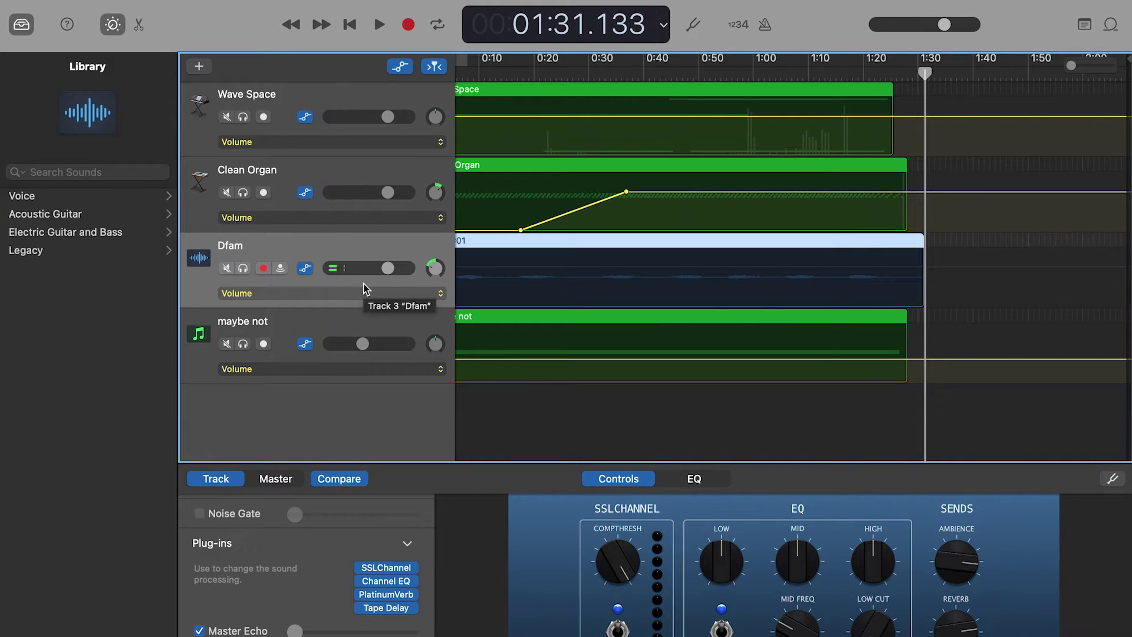
{"action": "left_click", "coordinate": [199, 65]}
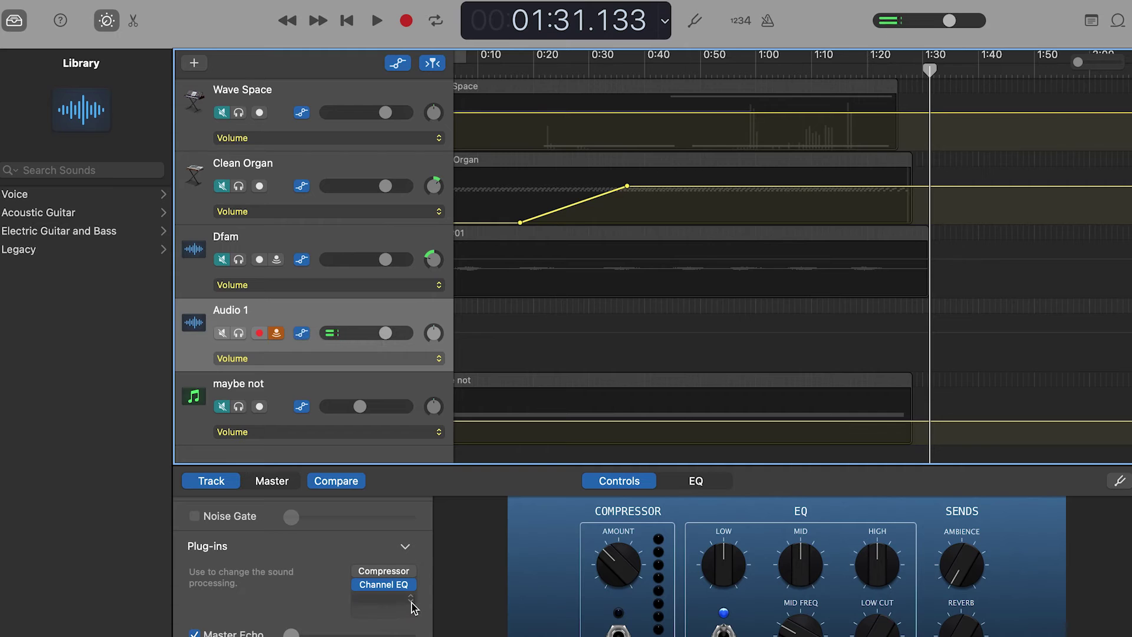
{"action": "left_click", "coordinate": [411, 595]}
{"action": "left_click", "coordinate": [390, 634]}
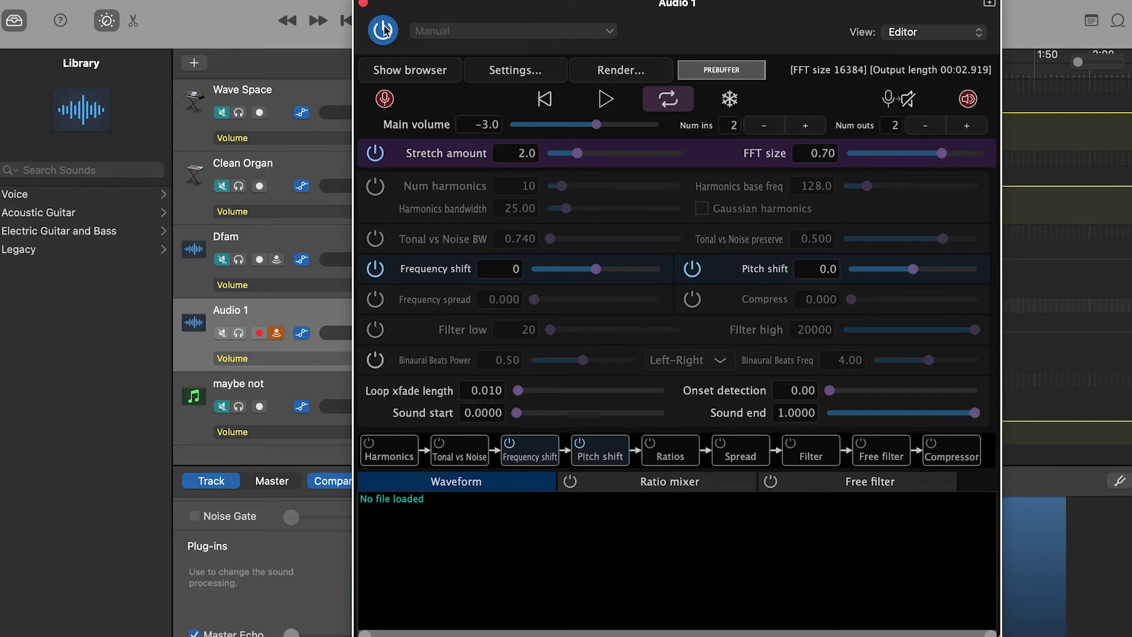
{"action": "left_click", "coordinate": [362, 4]}
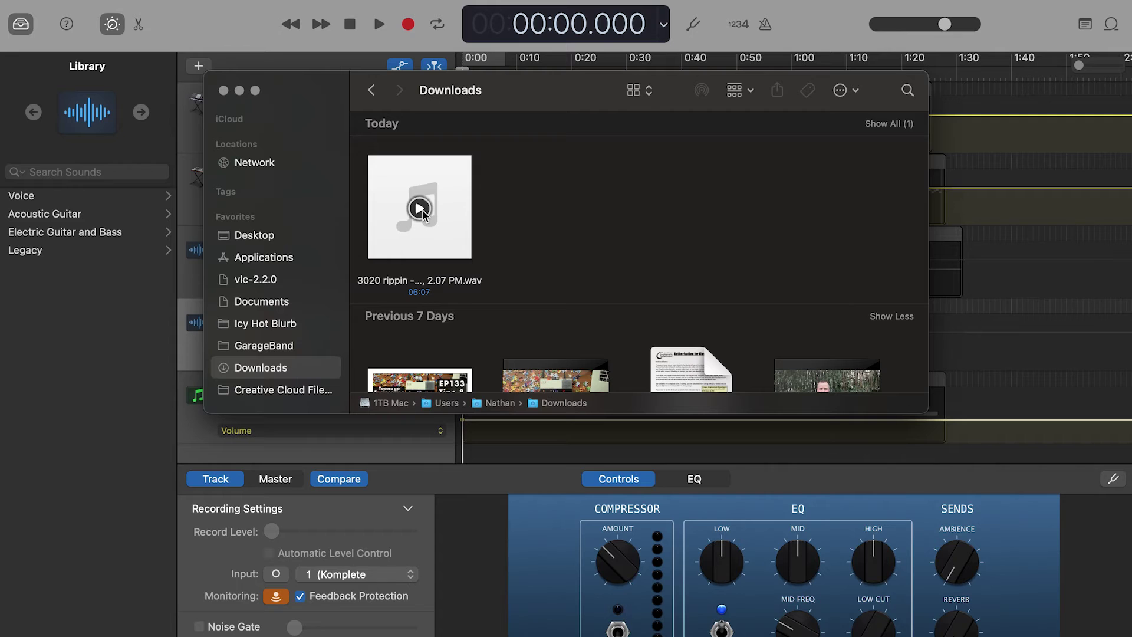
- Preview the downloaded .wav file in Downloads with Quick Look
{"action": "left_click", "coordinate": [423, 210]}
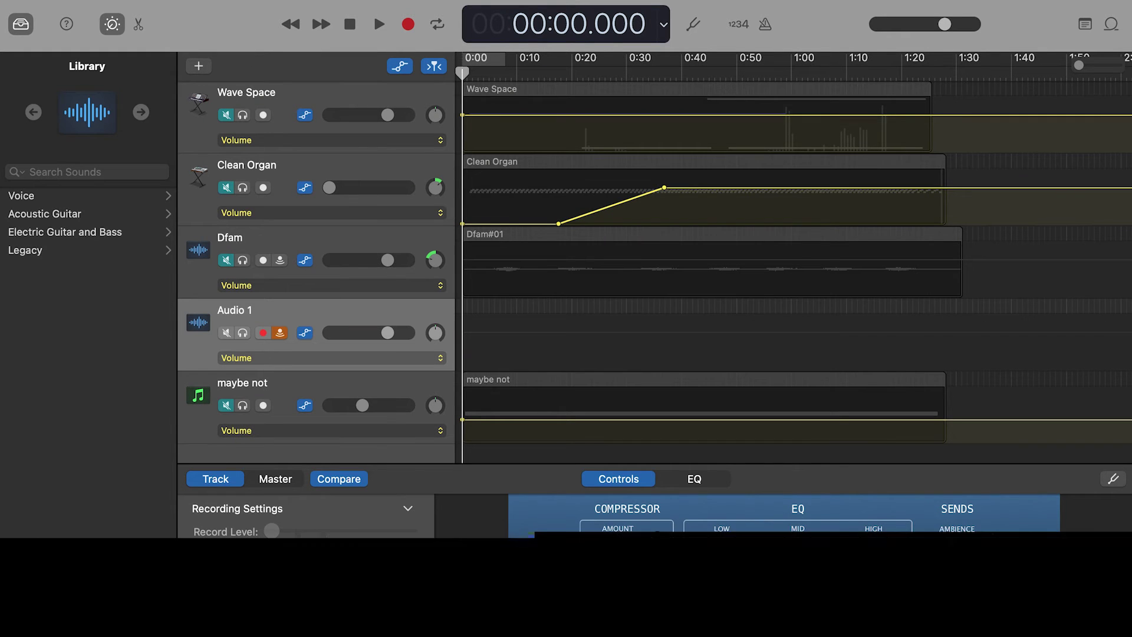
{"action": "scroll", "coordinate": [413, 584], "scroll_direction": "down", "scroll_amount": 5}
- Drag the '3020 rippin' WAV from Downloads into PaulXStretch on Audio 1 and play it at stretch 2.0
{"action": "left_click", "coordinate": [385, 587]}
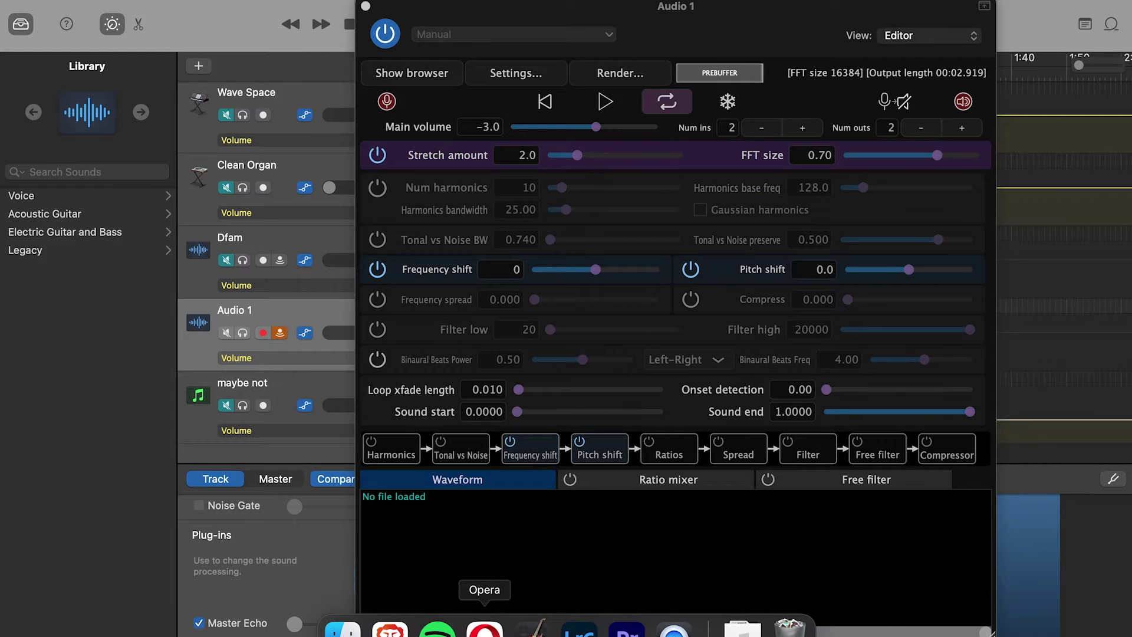
{"action": "left_click", "coordinate": [343, 629]}
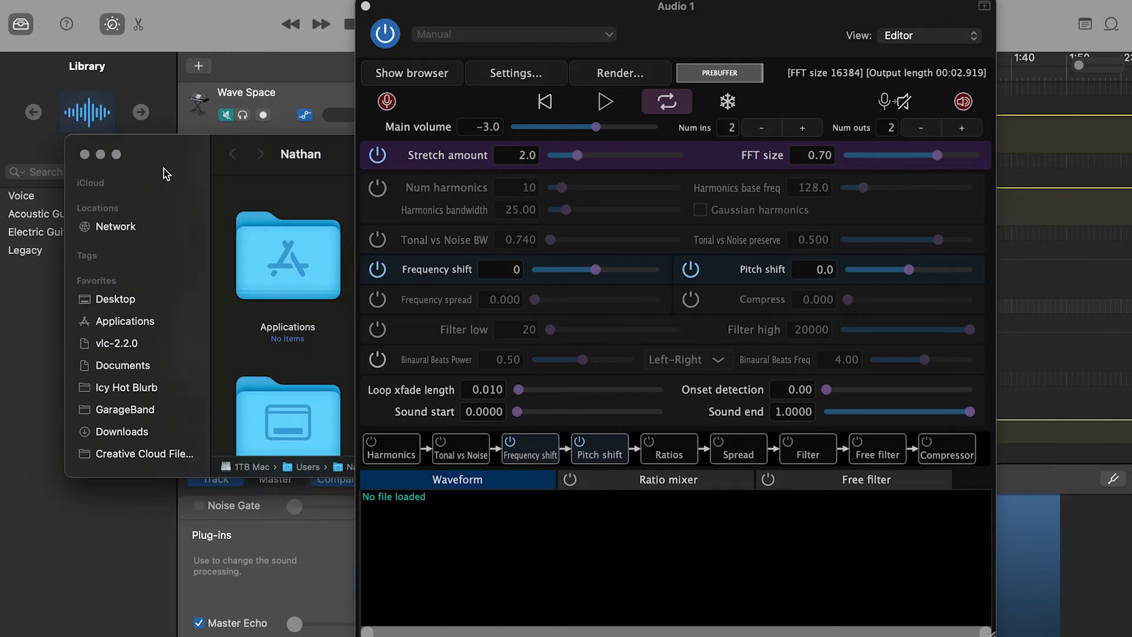
{"action": "left_click", "coordinate": [124, 437]}
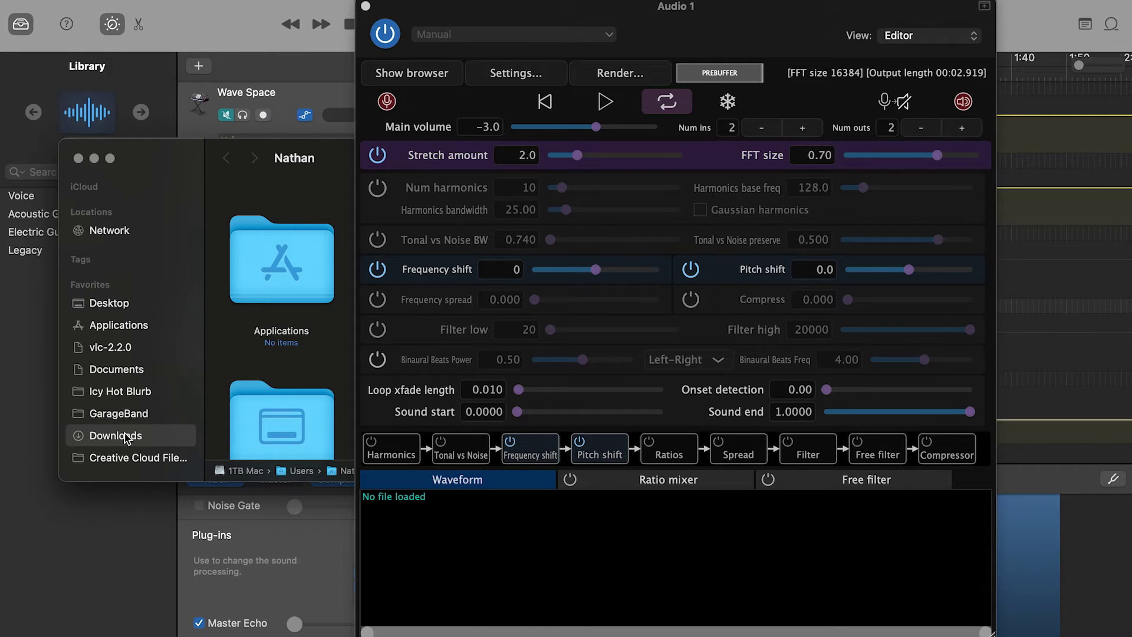
{"action": "left_click_drag", "start_coordinate": [240, 285], "coordinate": [401, 571]}
{"action": "left_click", "coordinate": [78, 158]}
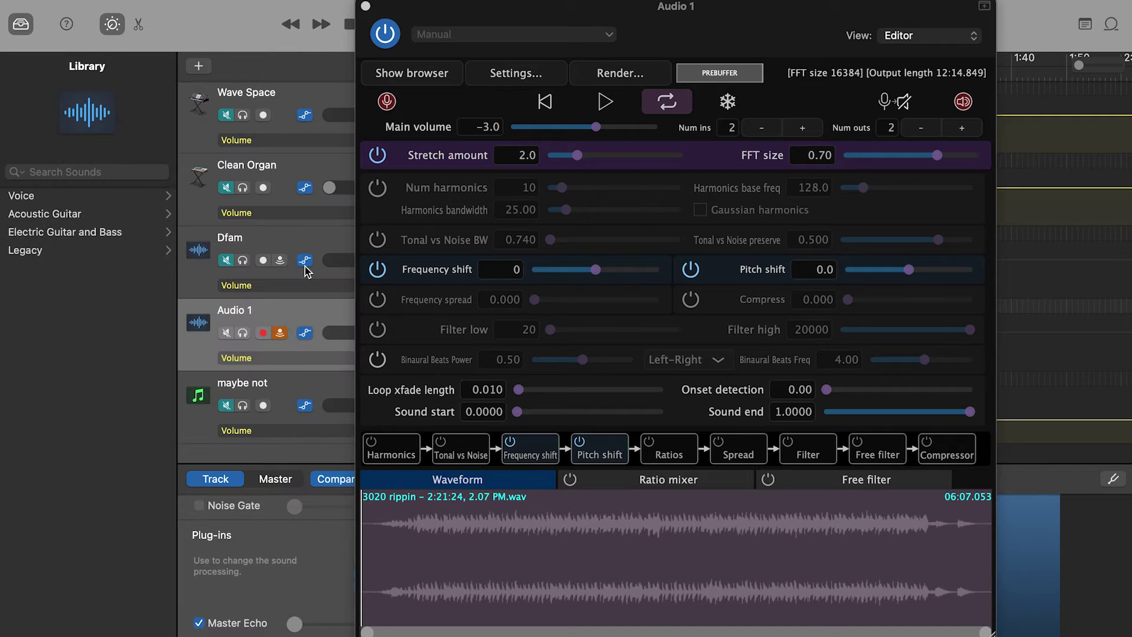
{"action": "left_click", "coordinate": [394, 513]}
{"action": "key", "text": "space"}
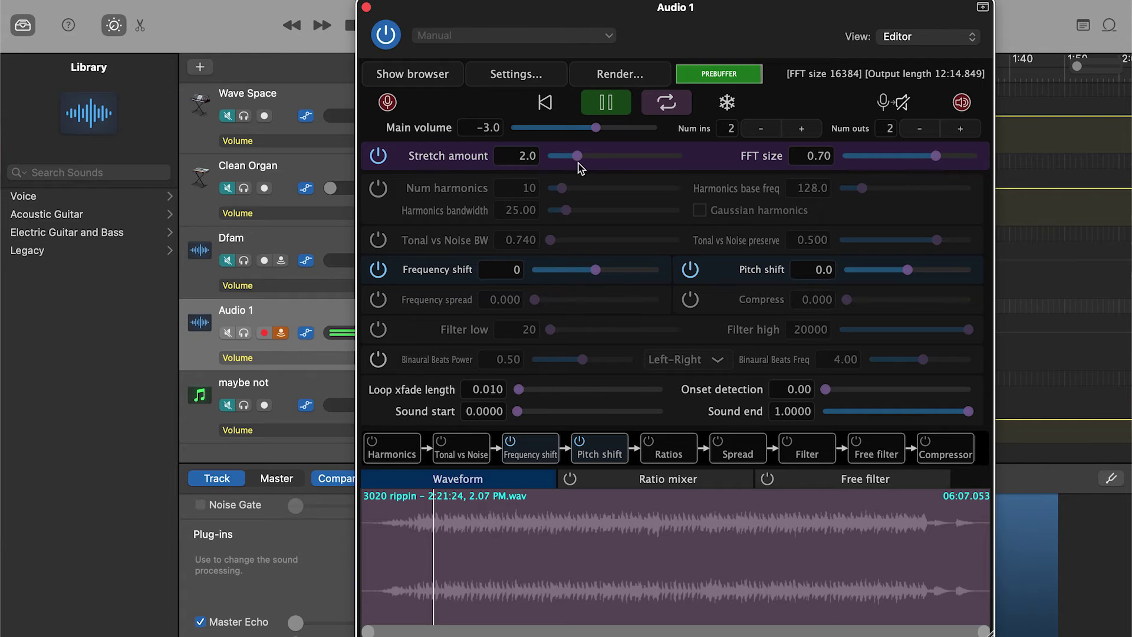
{"action": "left_click_drag", "start_coordinate": [578, 163], "coordinate": [601, 164]}
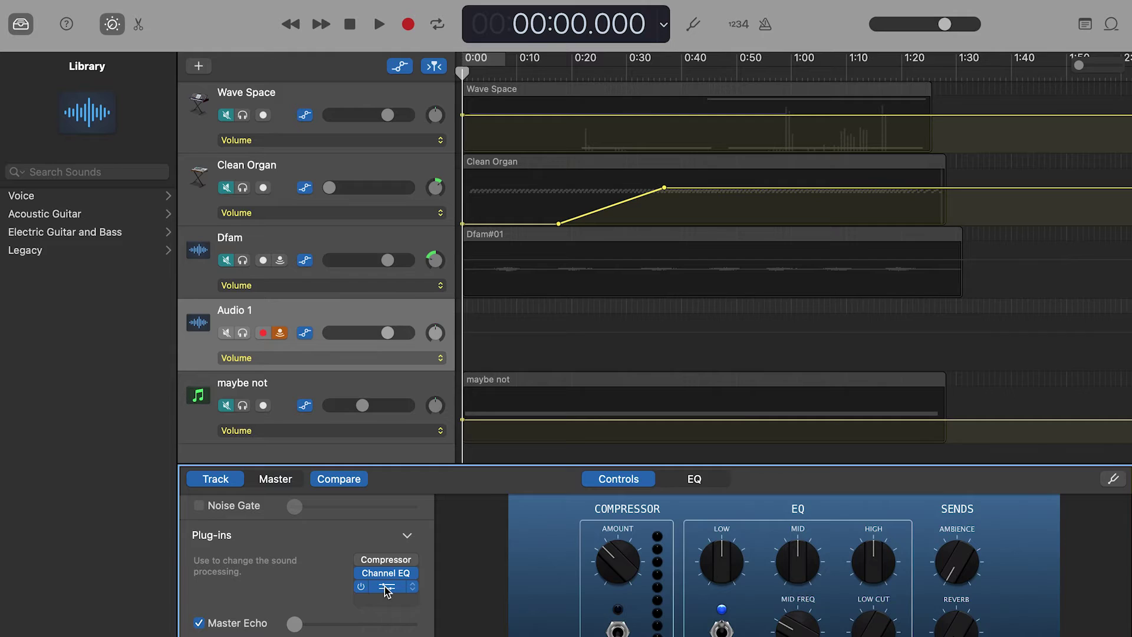
- Reopen PaulXStretch on Audio 1, then bounce the song to disk as an uncompressed 24-bit WAVE
{"action": "left_click", "coordinate": [386, 587]}
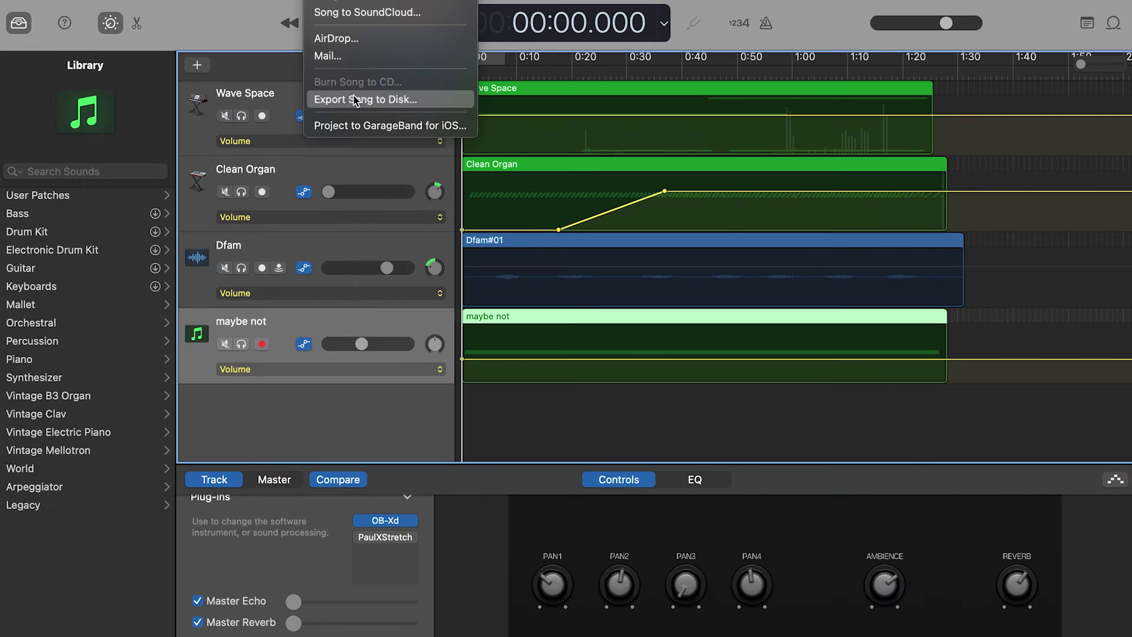
{"action": "left_click", "coordinate": [383, 100]}
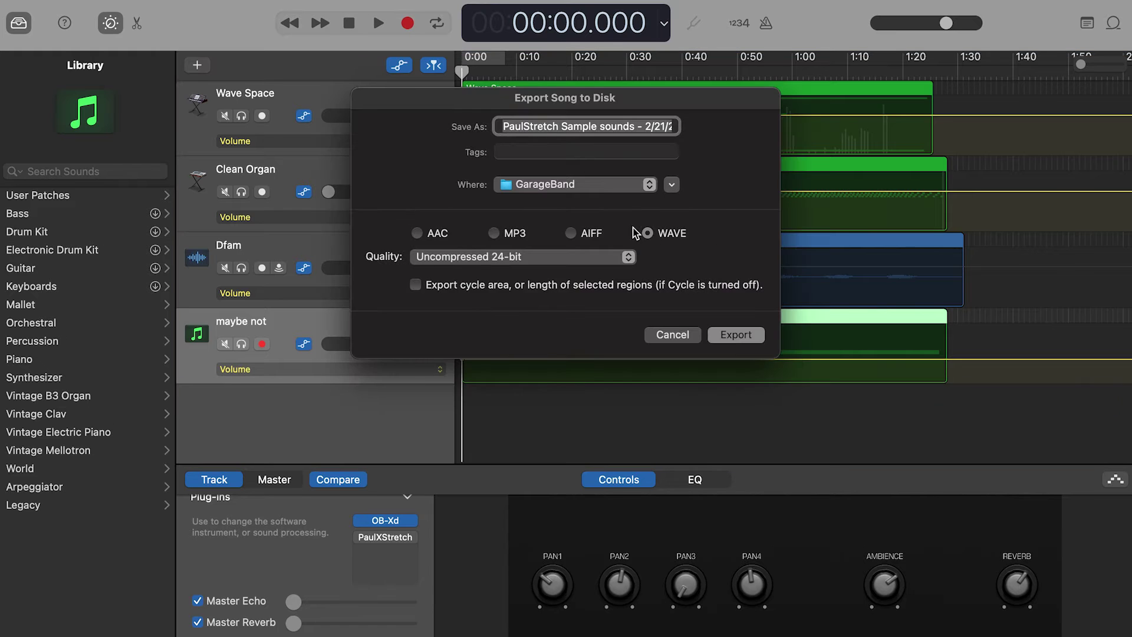
{"action": "left_click", "coordinate": [736, 334]}
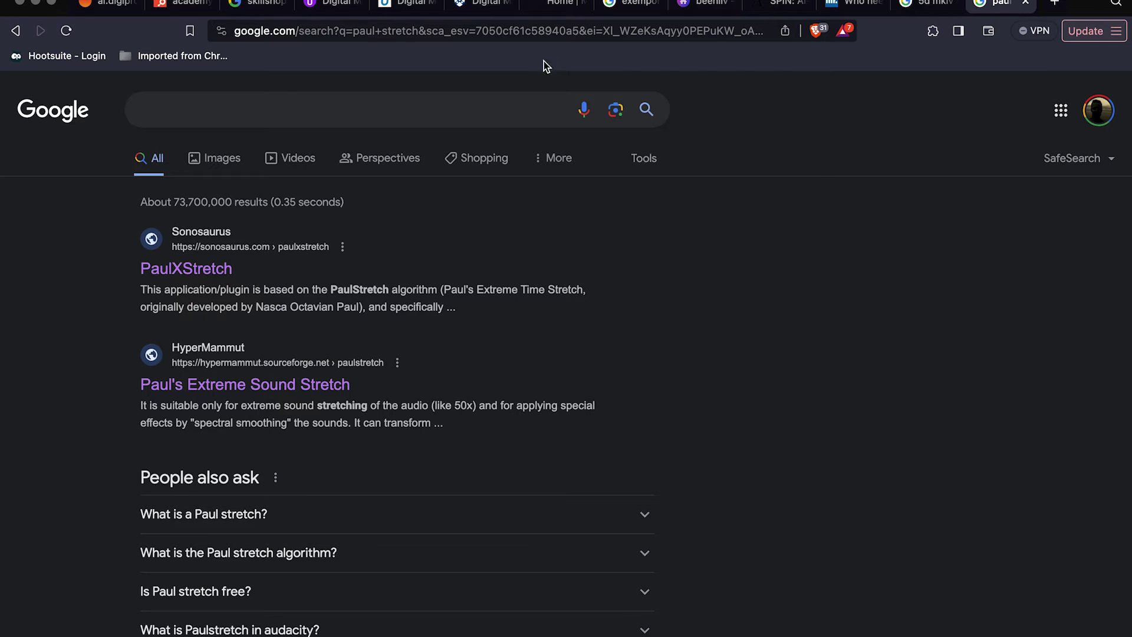
- Open the sonosaurus.com PaulXStretch page from the results and scroll through its download options
{"action": "left_click", "coordinate": [187, 270]}
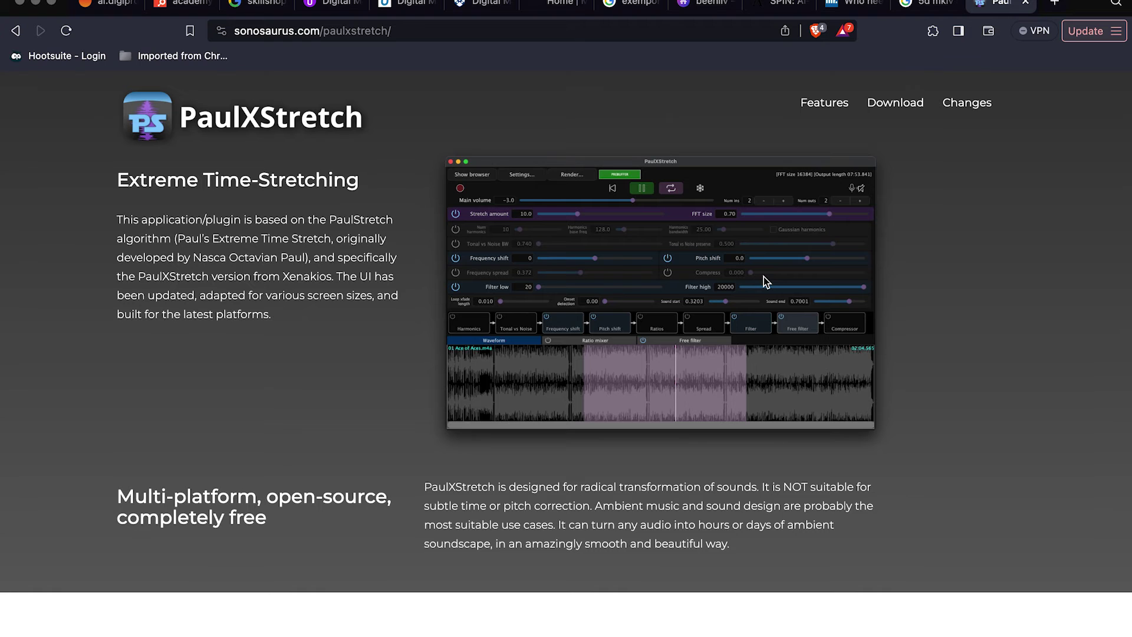
{"action": "scroll", "coordinate": [763, 277], "scroll_direction": "down", "scroll_amount": 15}
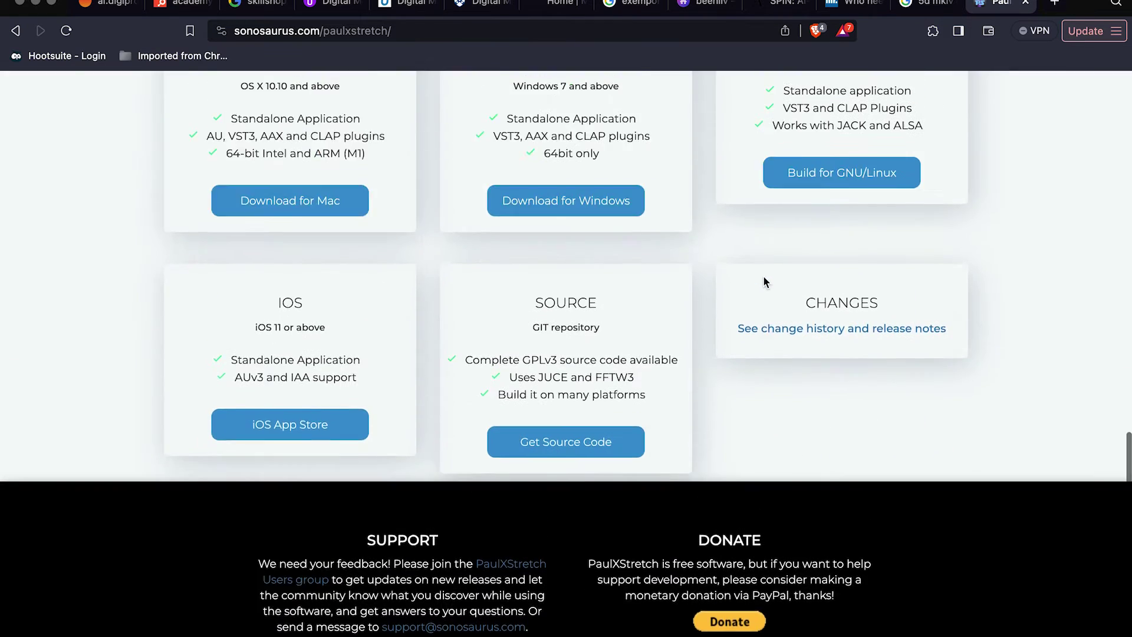
{"action": "scroll", "coordinate": [764, 275], "scroll_direction": "up", "scroll_amount": 3}
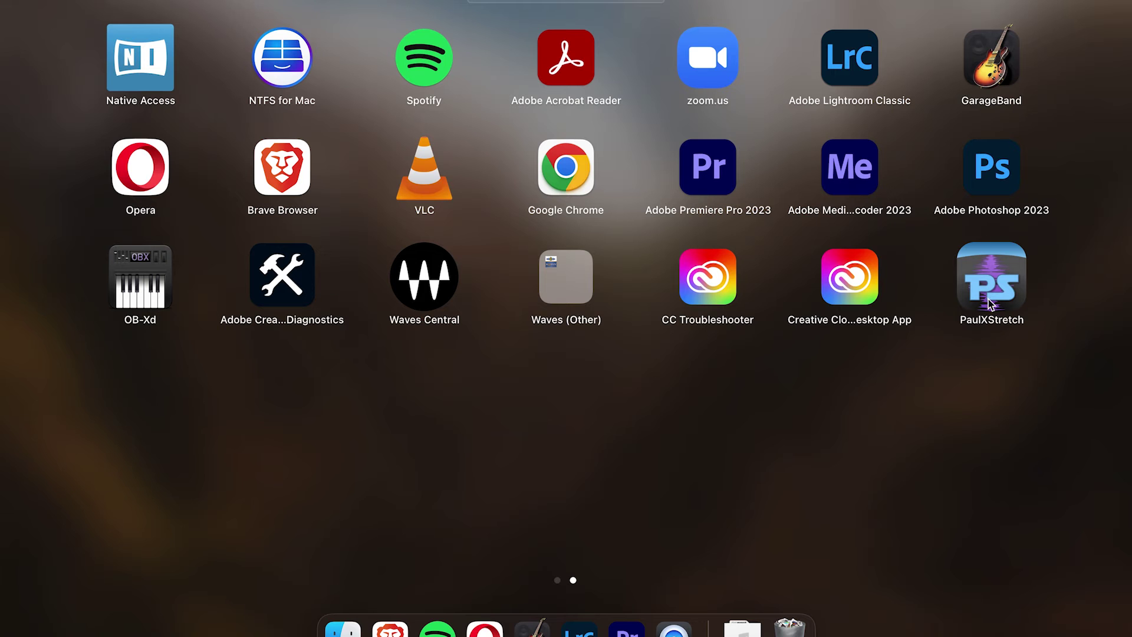
- Launch standalone PaulXStretch and load the 'PaulStretch Sample sounds' WAV from the GarageBand folder, giving output length 22:44.720
{"action": "left_click", "coordinate": [989, 302]}
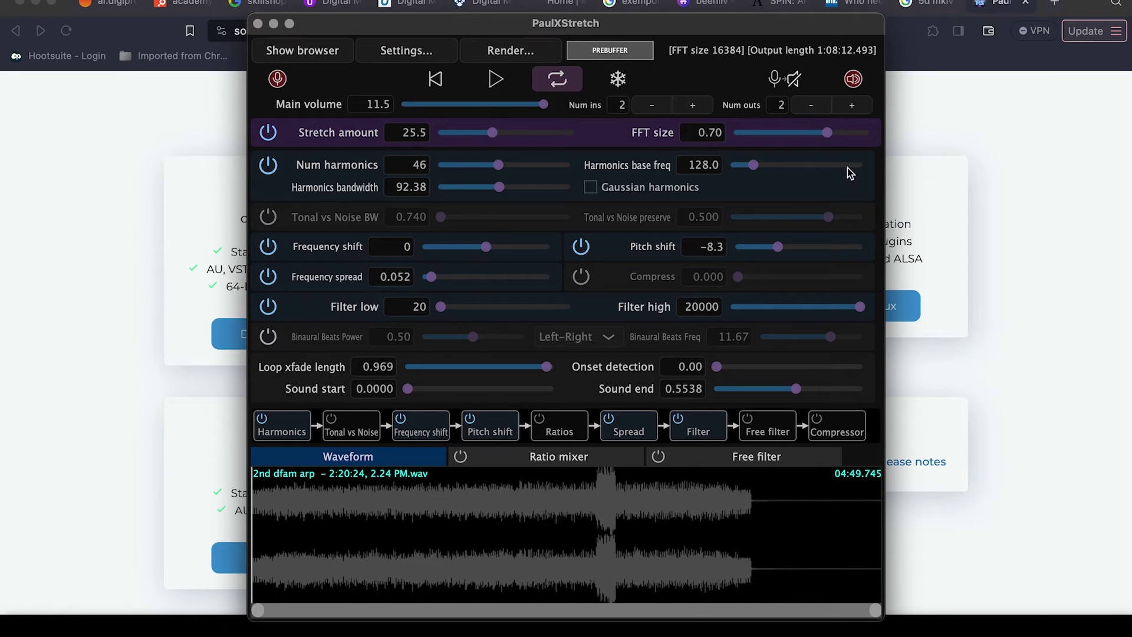
{"action": "left_click", "coordinate": [614, 492]}
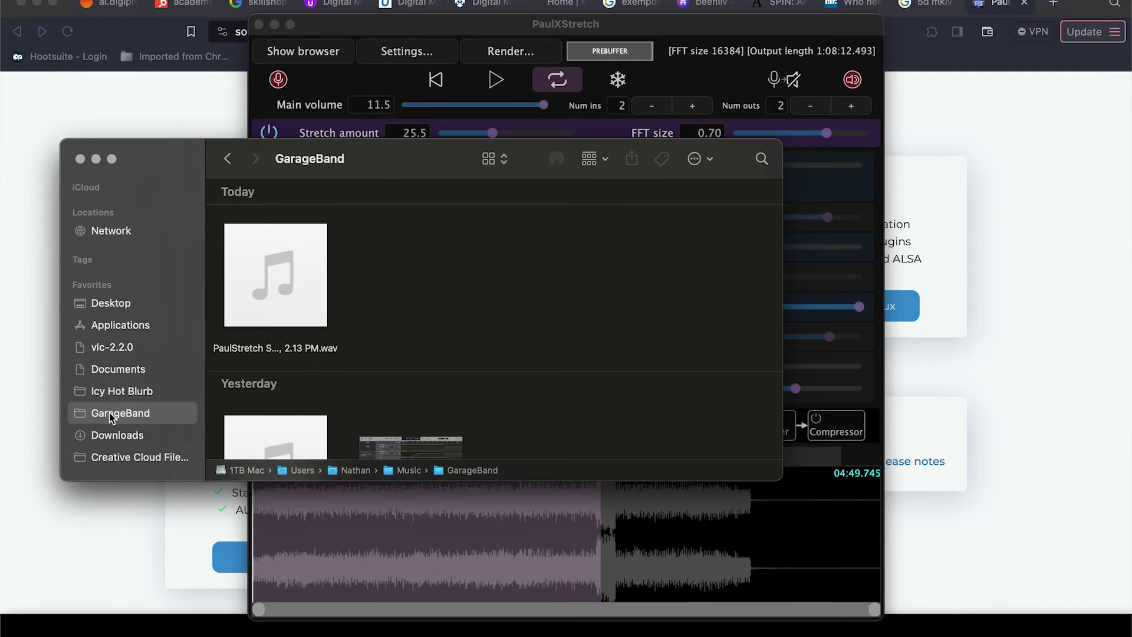
{"action": "left_click_drag", "start_coordinate": [277, 236], "coordinate": [407, 516]}
{"action": "left_click", "coordinate": [80, 159]}
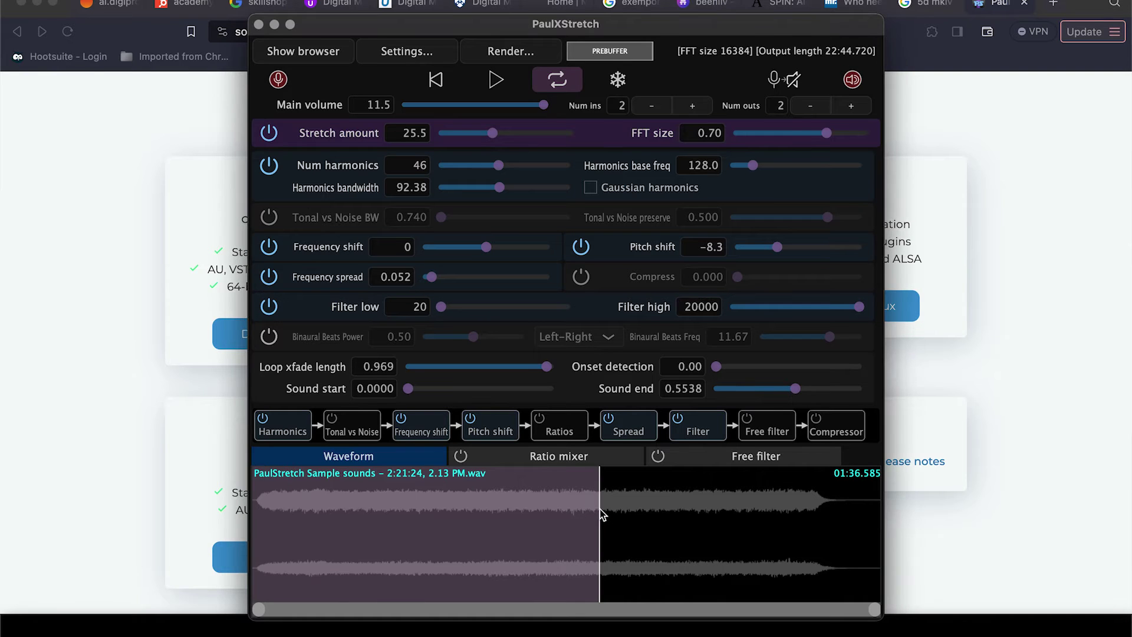
- Extend the selection to the sample's end and play the stretched sound from the start
{"action": "left_click_drag", "start_coordinate": [599, 501], "coordinate": [897, 494]}
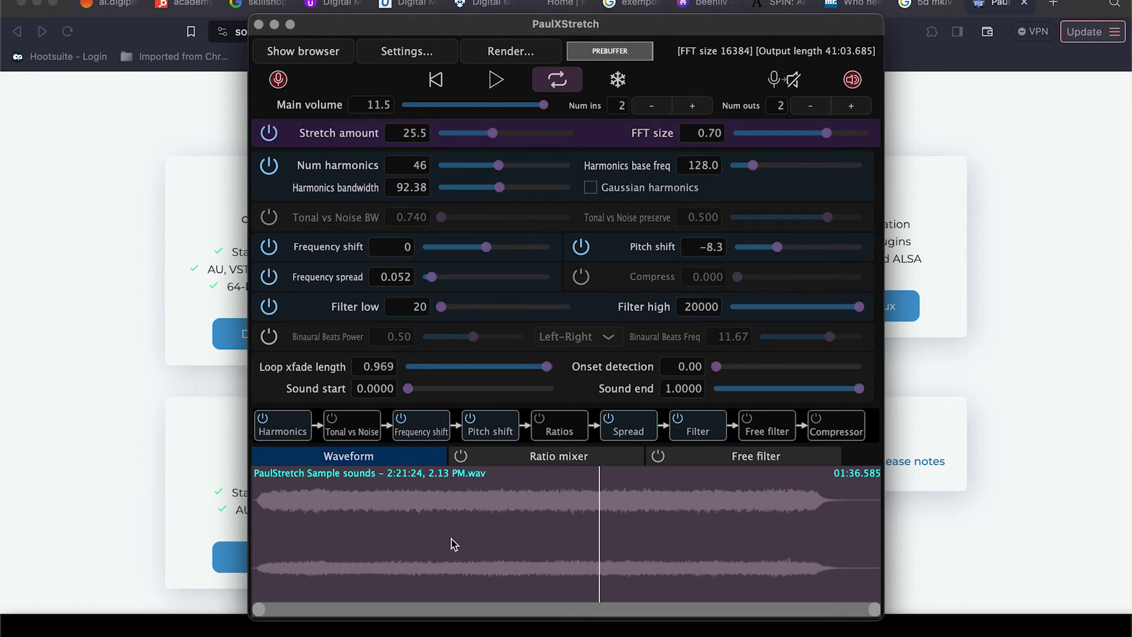
{"action": "key", "text": "space"}
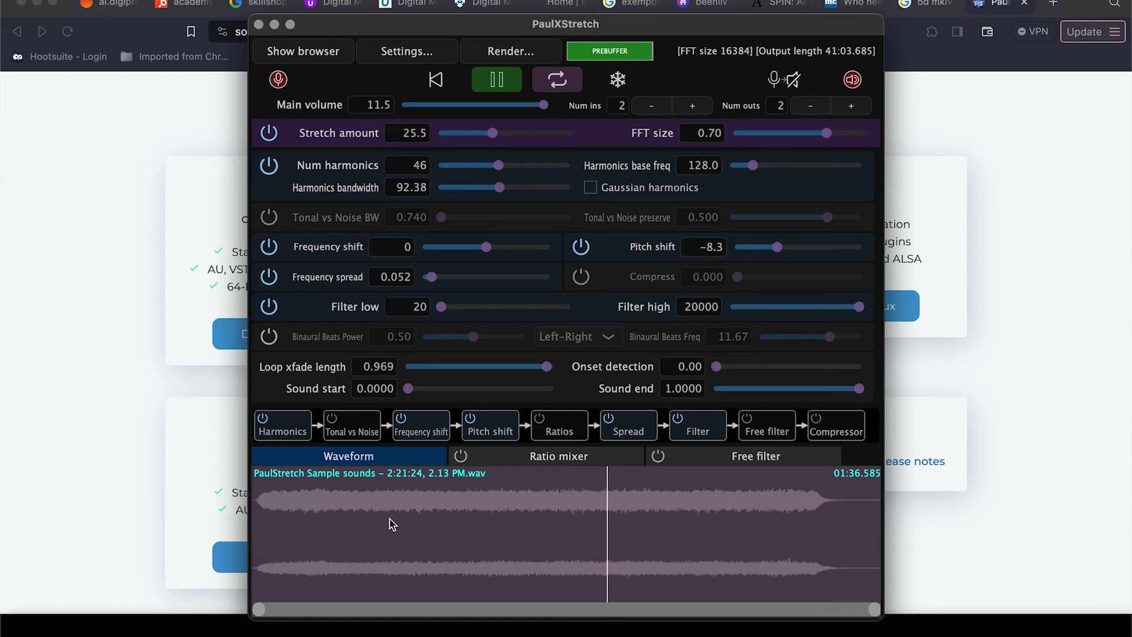
{"action": "left_click", "coordinate": [259, 480]}
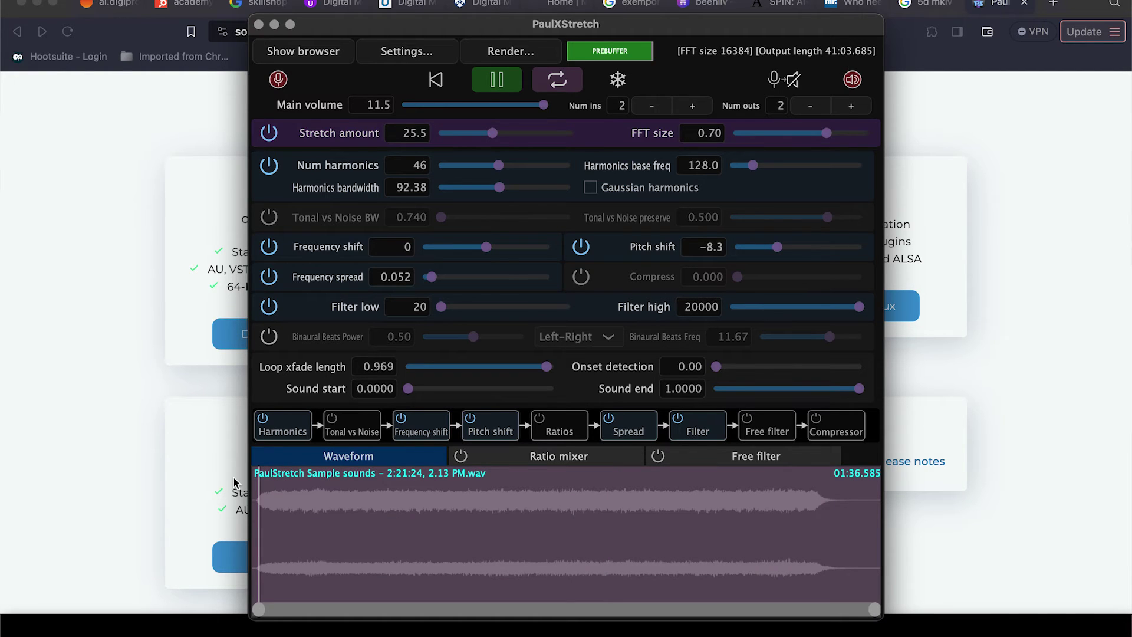
{"action": "key", "text": "space"}
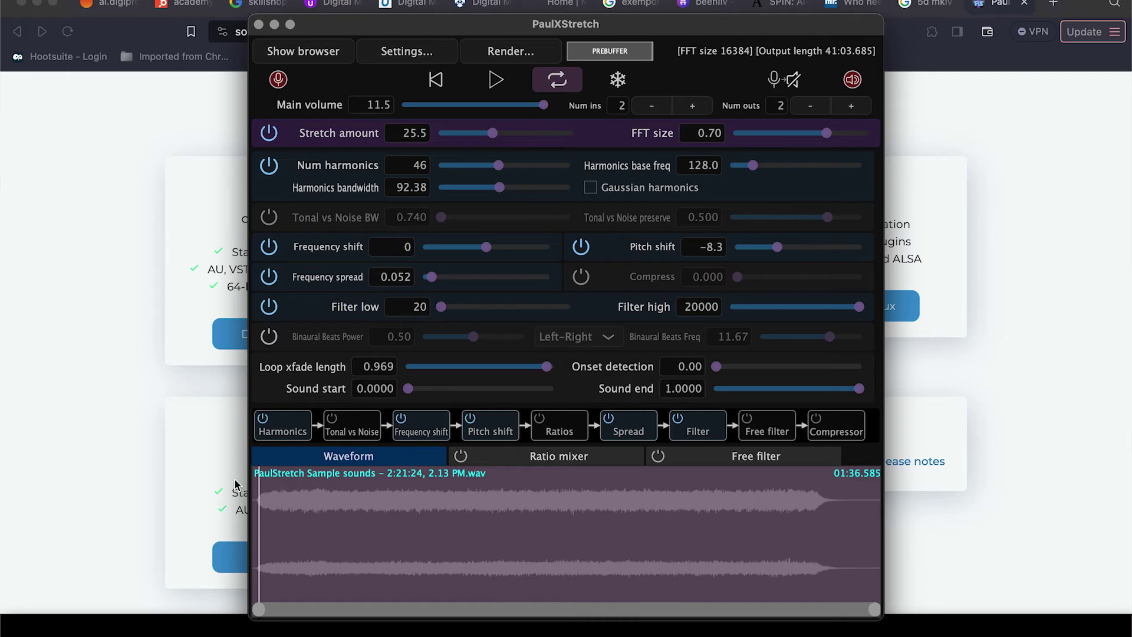
{"action": "key", "text": "space"}
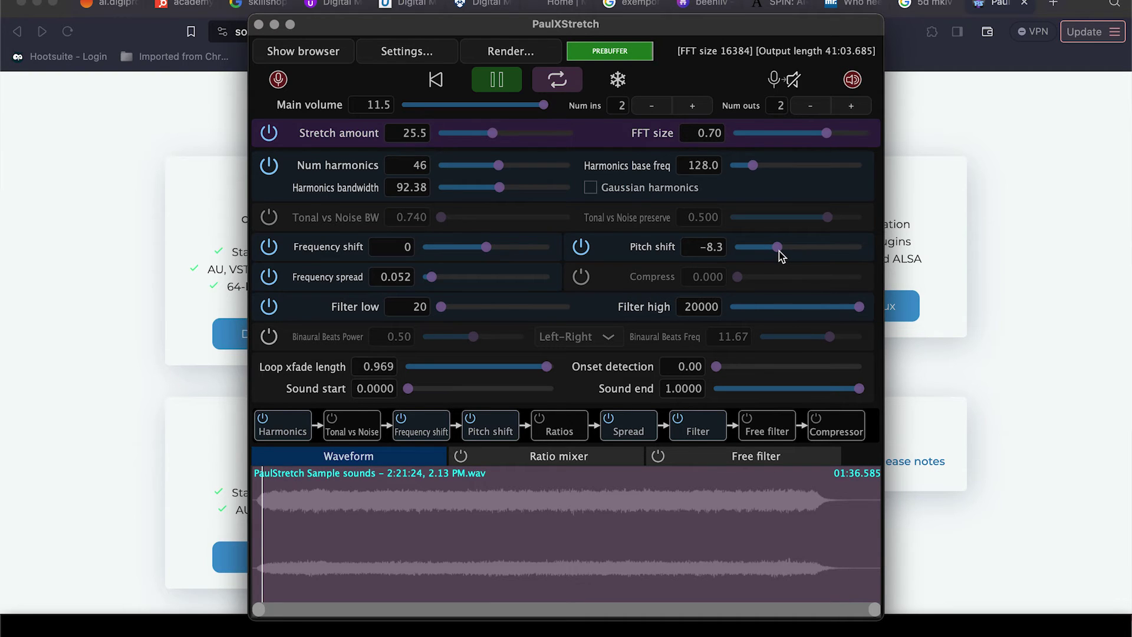
- Lower the pitch shift toward -9.6 and widen the frequency spread during playback
{"action": "left_click_drag", "start_coordinate": [779, 250], "coordinate": [829, 260]}
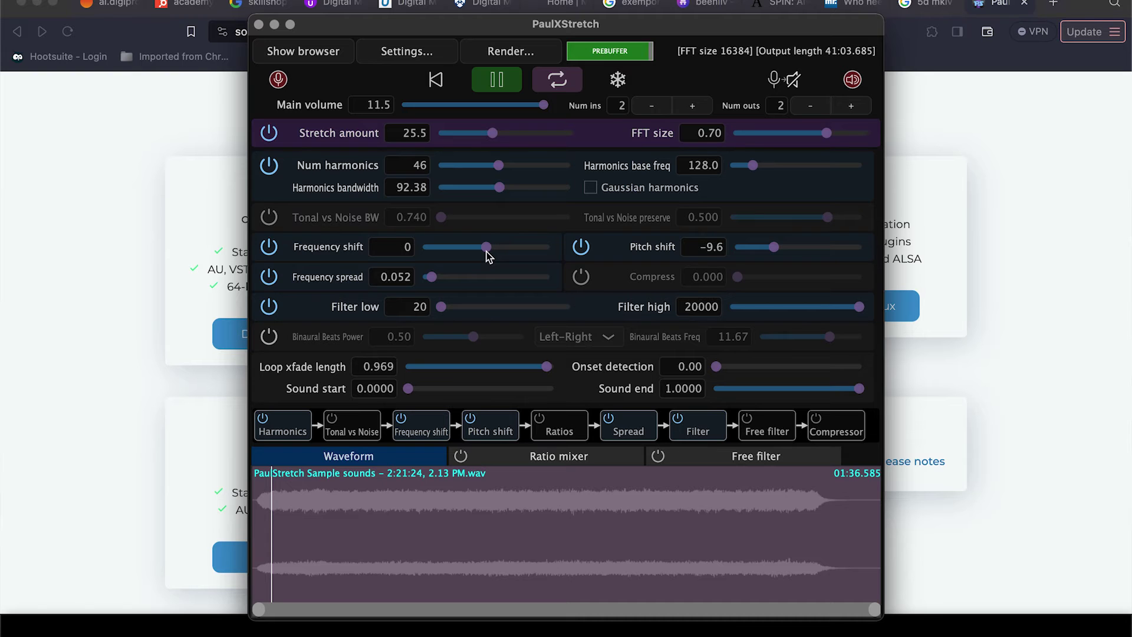
{"action": "left_click_drag", "start_coordinate": [431, 277], "coordinate": [503, 286]}
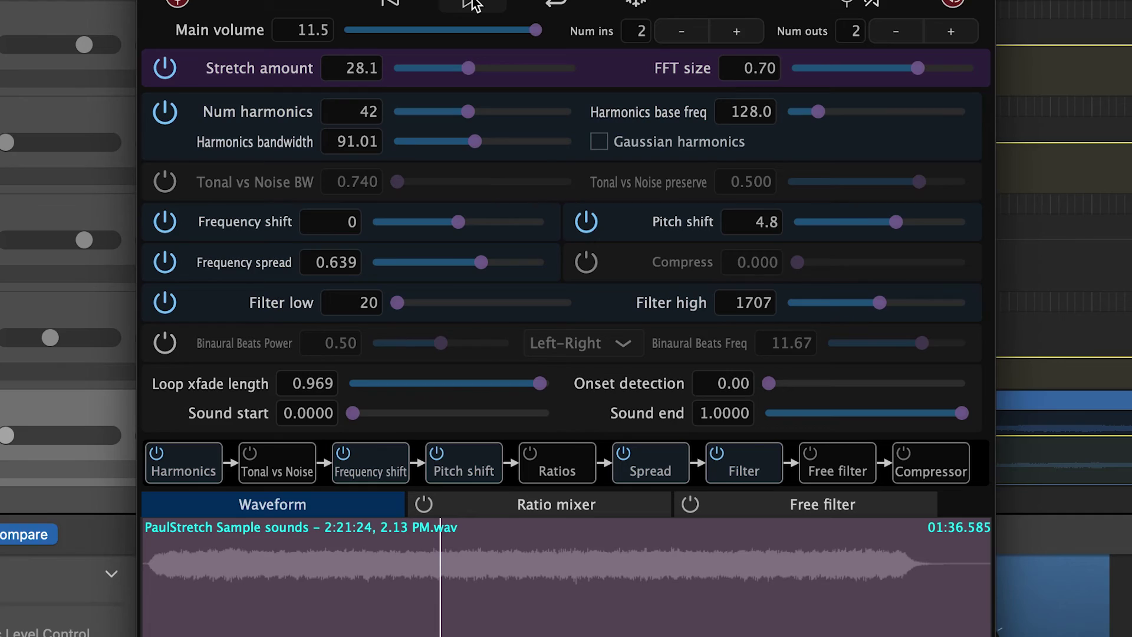
- Start playback, drop the pitch shift to -6.5, and raise harmonics bandwidth toward 125.88
{"action": "left_click", "coordinate": [472, 5]}
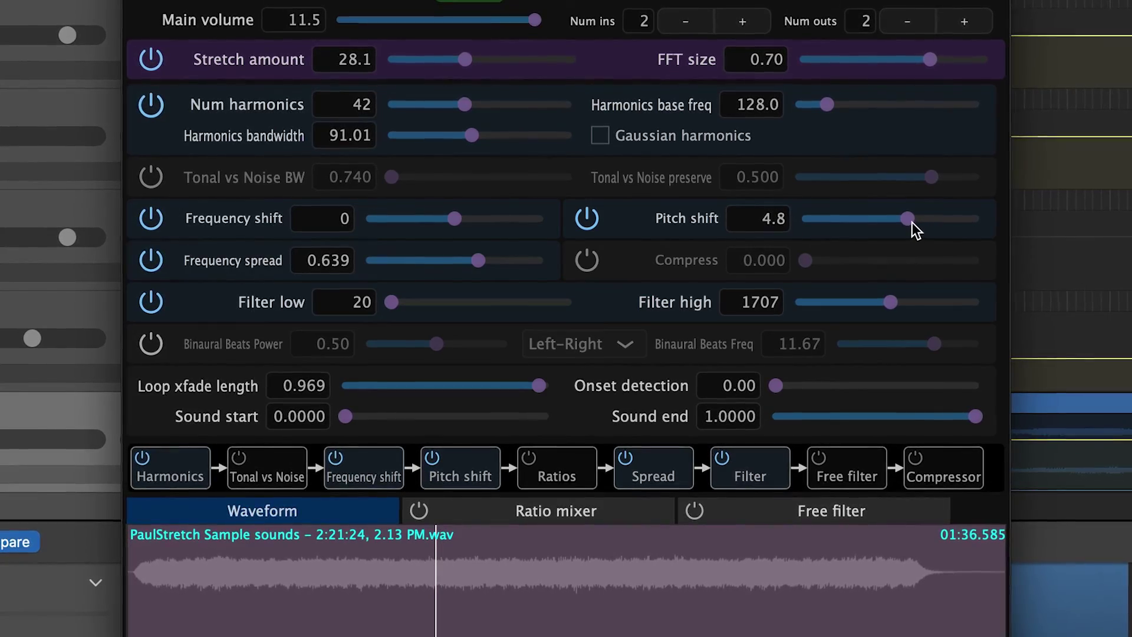
{"action": "left_click_drag", "start_coordinate": [910, 222], "coordinate": [875, 216]}
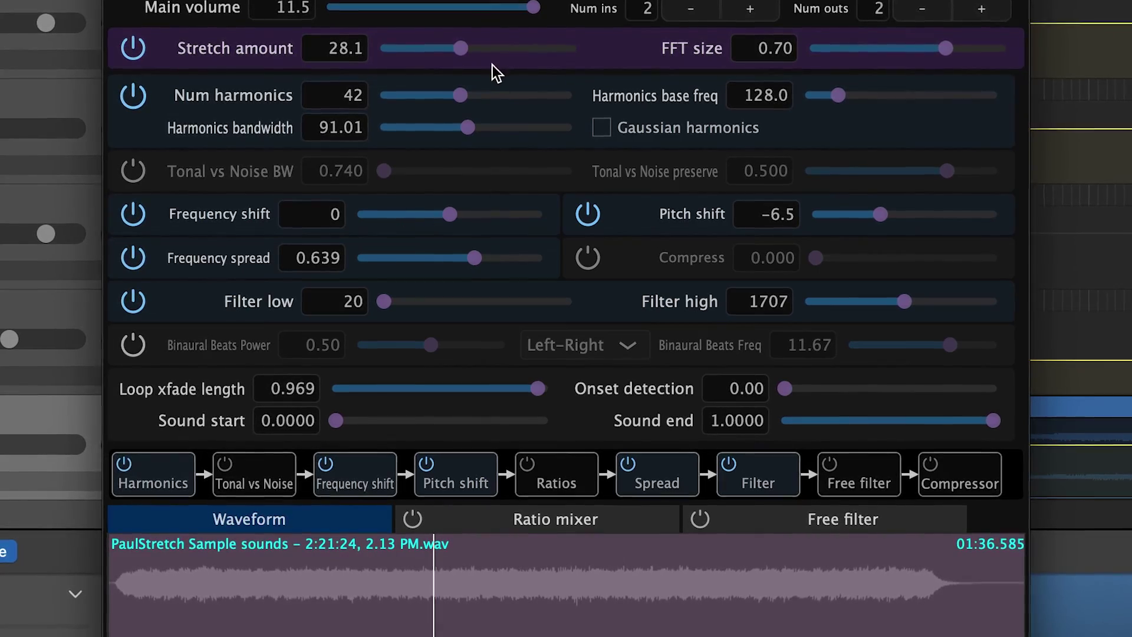
{"action": "left_click_drag", "start_coordinate": [464, 126], "coordinate": [497, 126]}
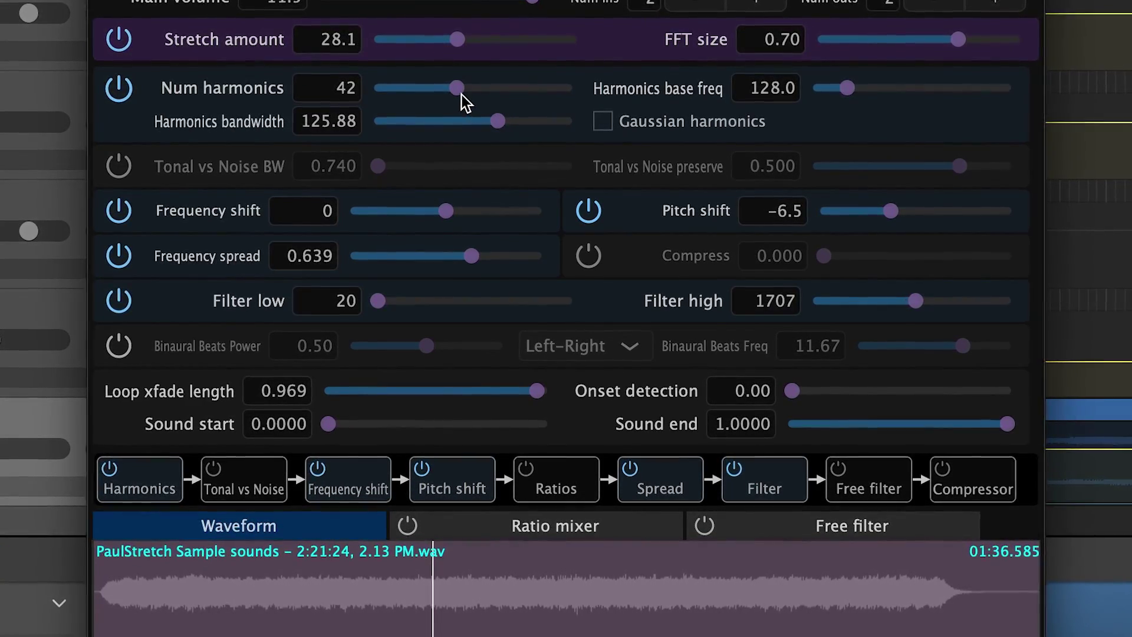
- Set the number of harmonics to 38 and the frequency spread to 0.736
{"action": "left_click_drag", "start_coordinate": [458, 90], "coordinate": [482, 93]}
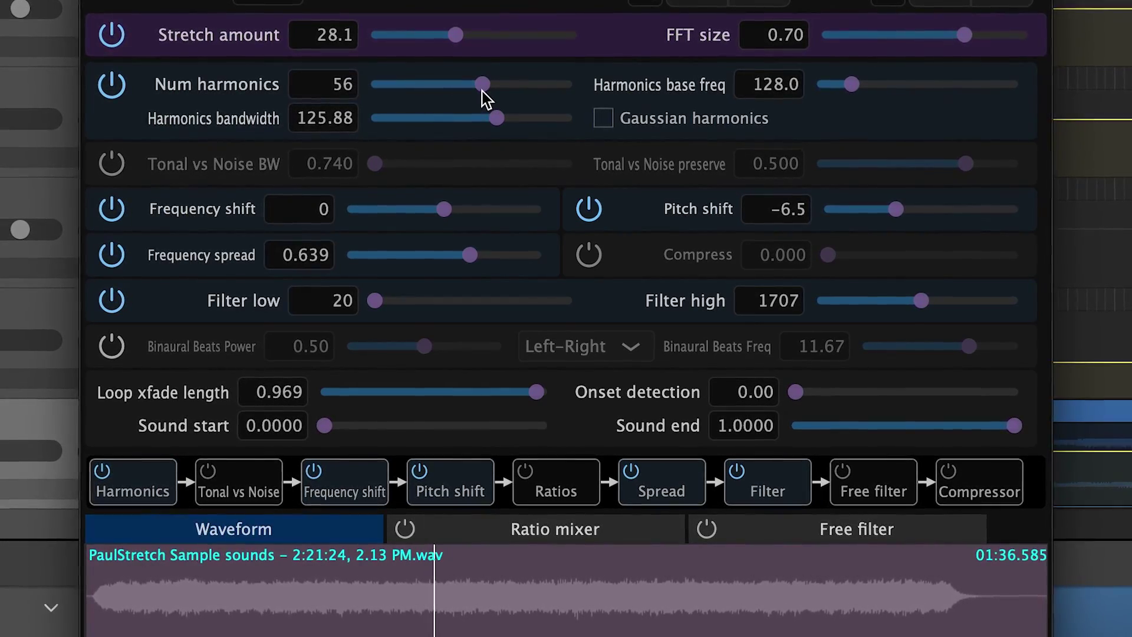
{"action": "left_click_drag", "start_coordinate": [482, 91], "coordinate": [461, 90]}
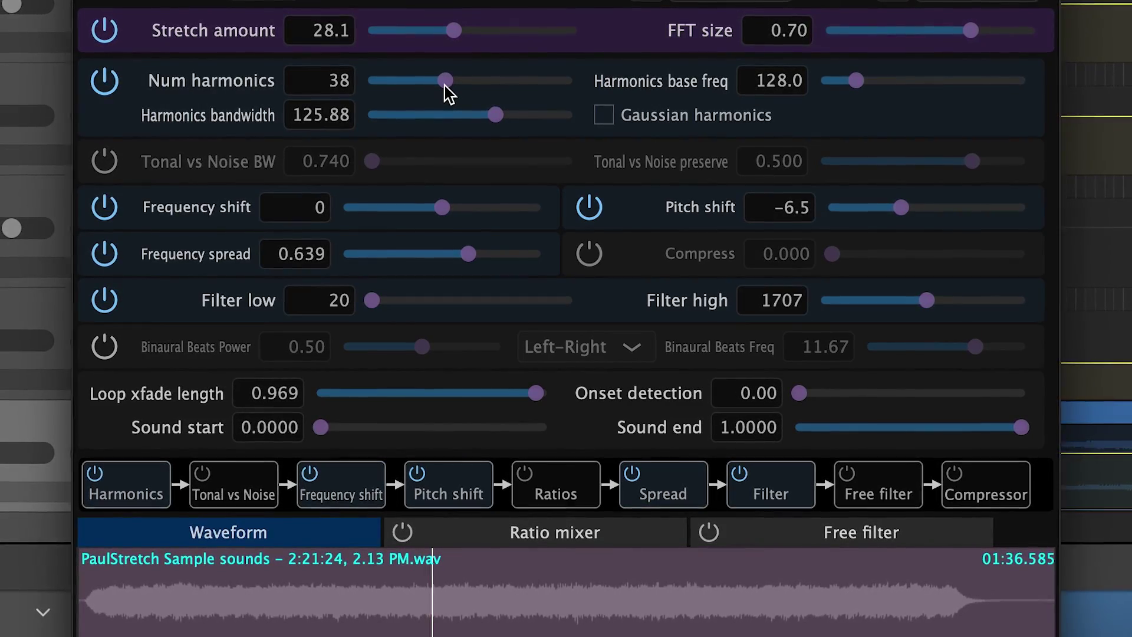
{"action": "left_click", "coordinate": [469, 254]}
{"action": "left_click_drag", "start_coordinate": [469, 255], "coordinate": [499, 256]}
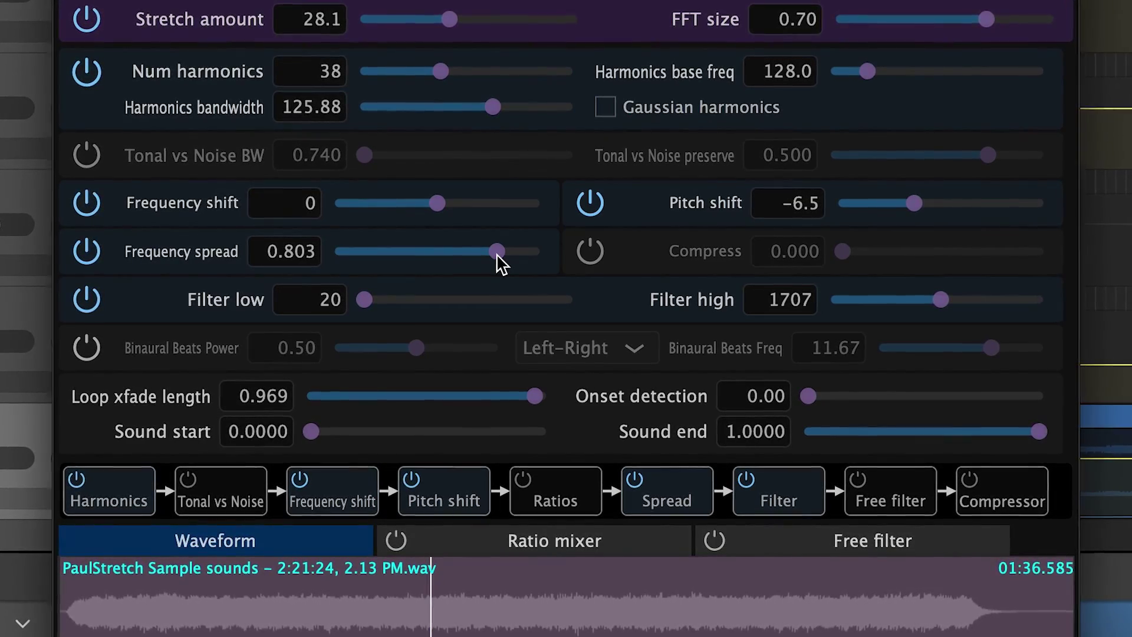
{"action": "left_click_drag", "start_coordinate": [498, 255], "coordinate": [483, 255]}
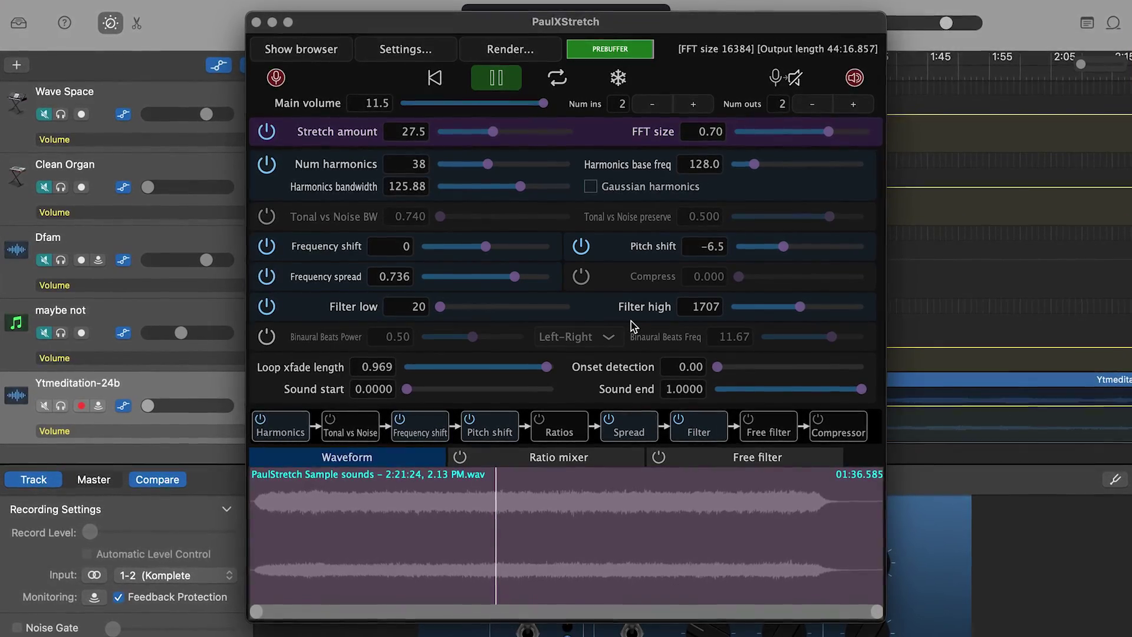
- Set the stretch amount to 302.7 for an 8:07-hour output, pause playback, and open Render
{"action": "left_click_drag", "start_coordinate": [494, 131], "coordinate": [535, 131]}
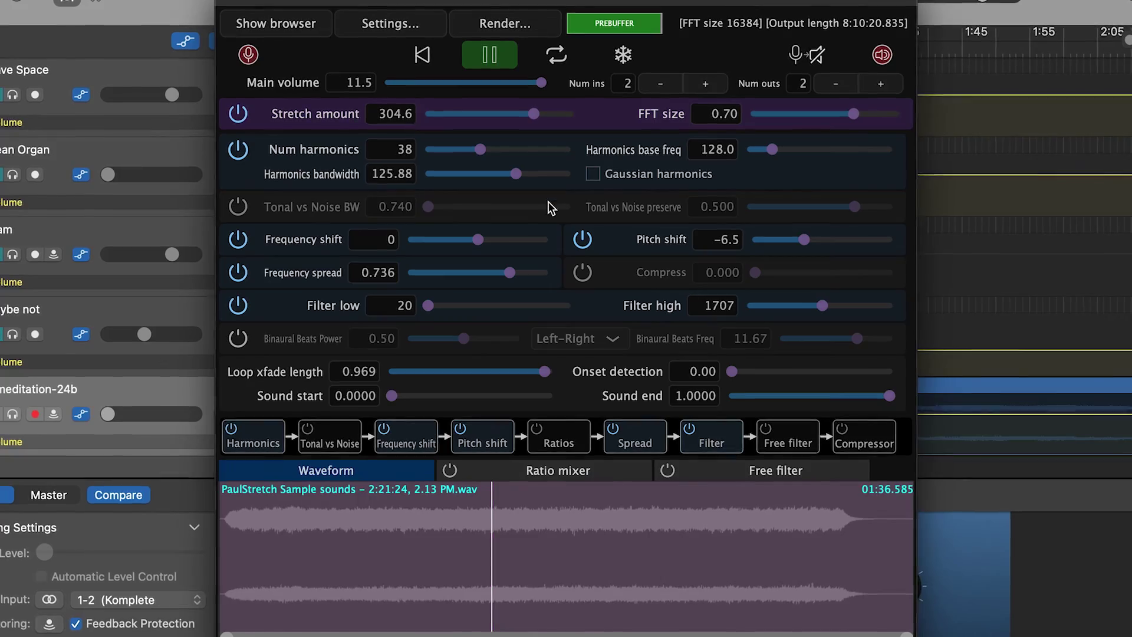
{"action": "left_click", "coordinate": [400, 114]}
{"action": "double_click", "coordinate": [398, 112]}
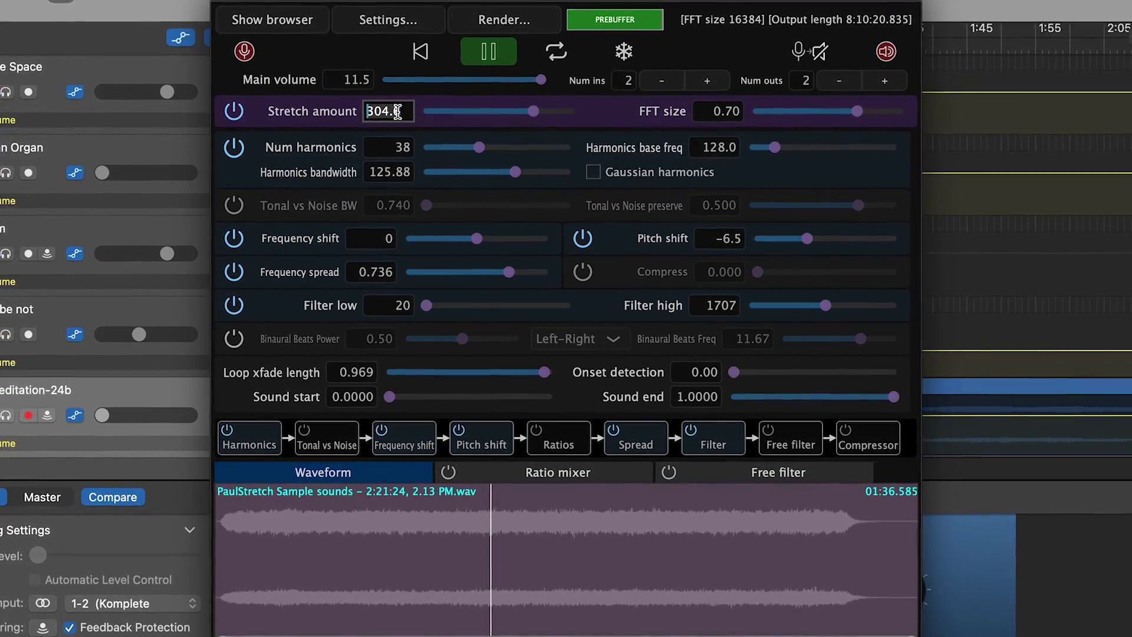
{"action": "type", "text": "302.7"}
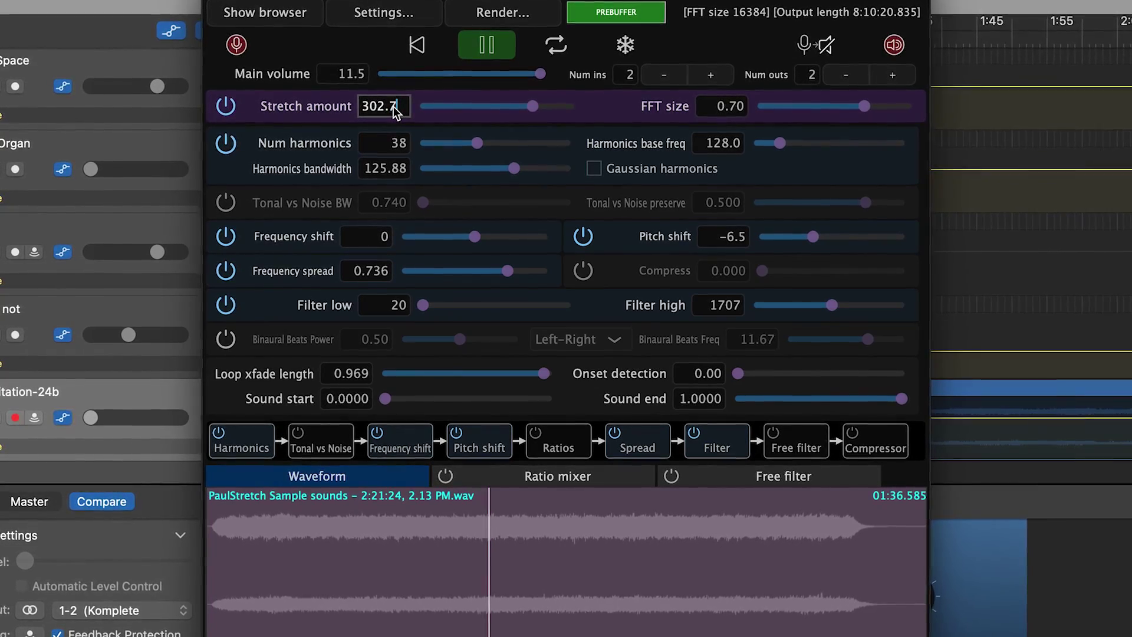
{"action": "key", "text": "Return"}
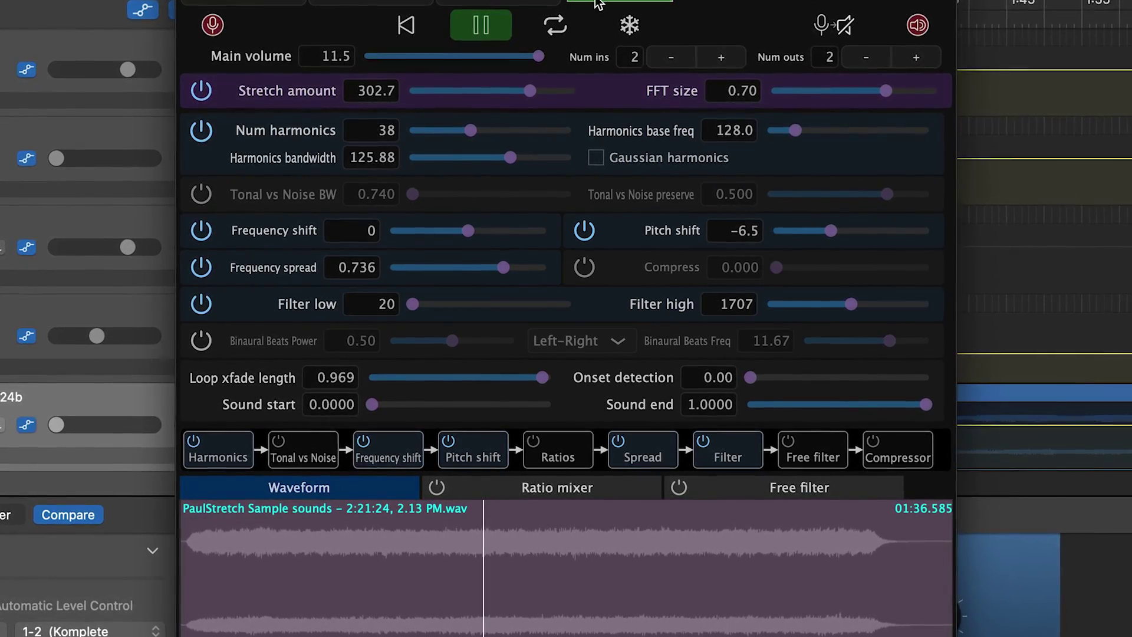
{"action": "left_click", "coordinate": [500, 26]}
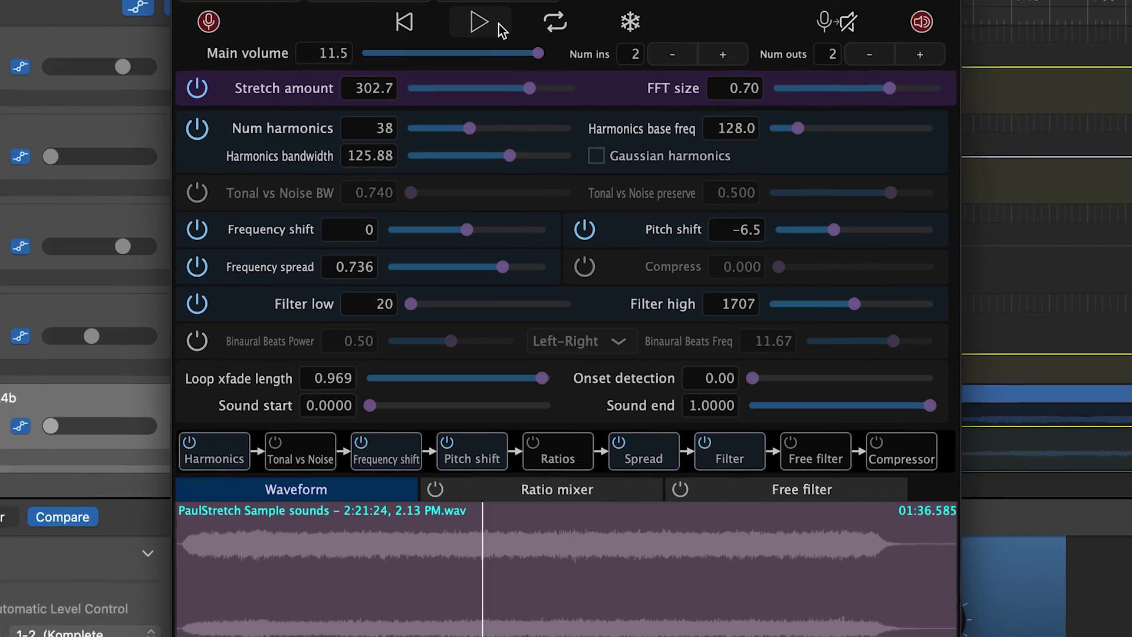
{"action": "left_click", "coordinate": [506, 1]}
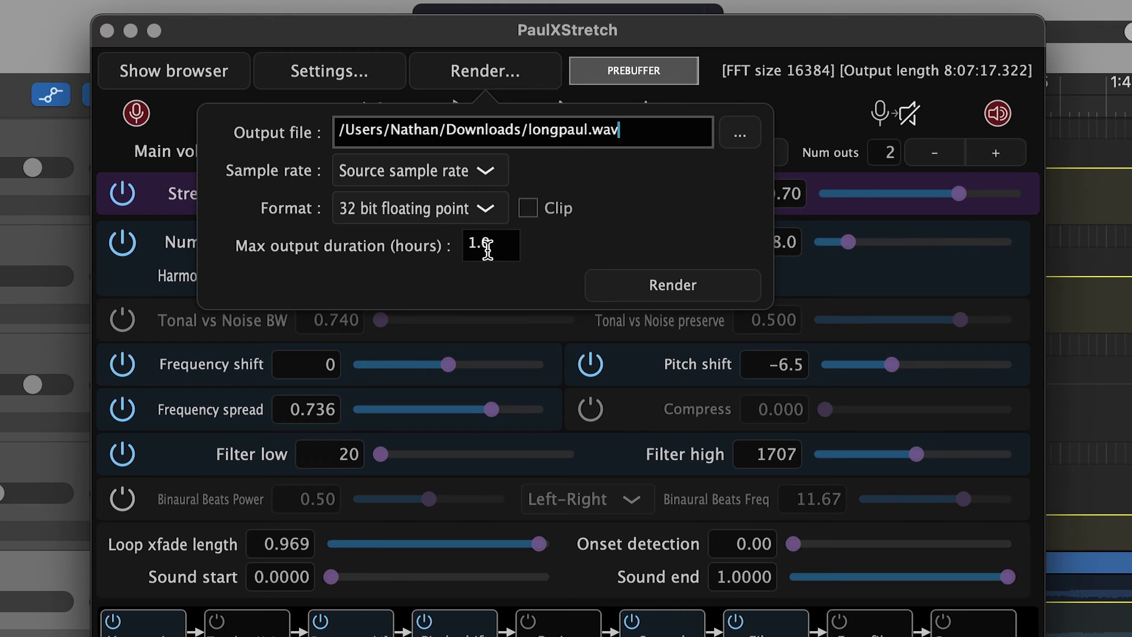
- Set max output duration to 9.0 hours, adjust the output file path, and start rendering
{"action": "left_click", "coordinate": [490, 247]}
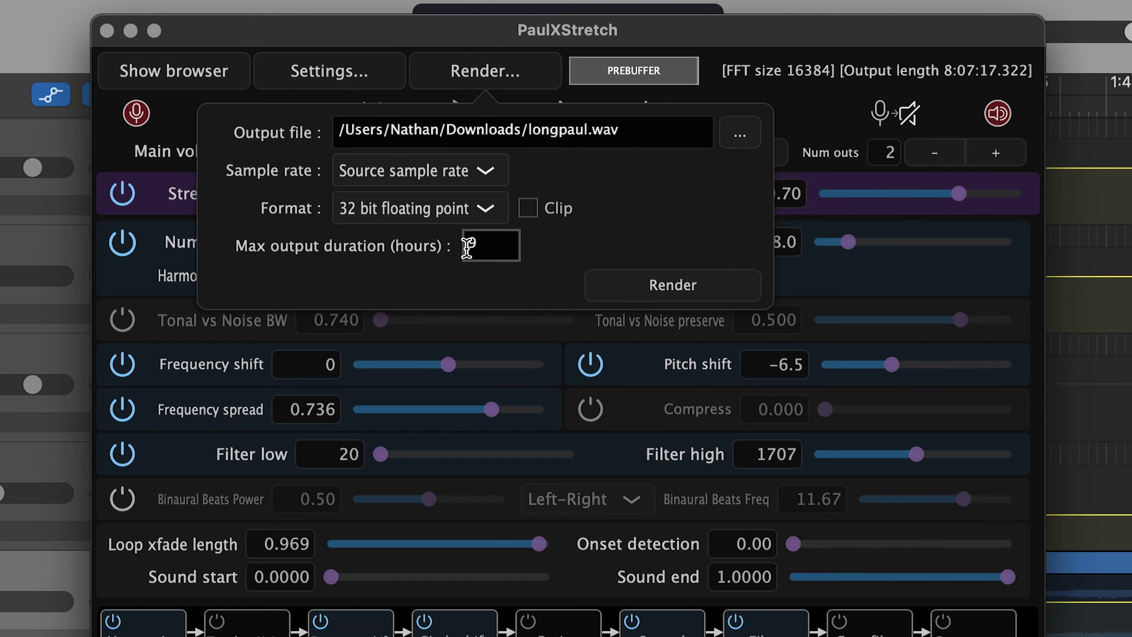
{"action": "type", "text": ".0"}
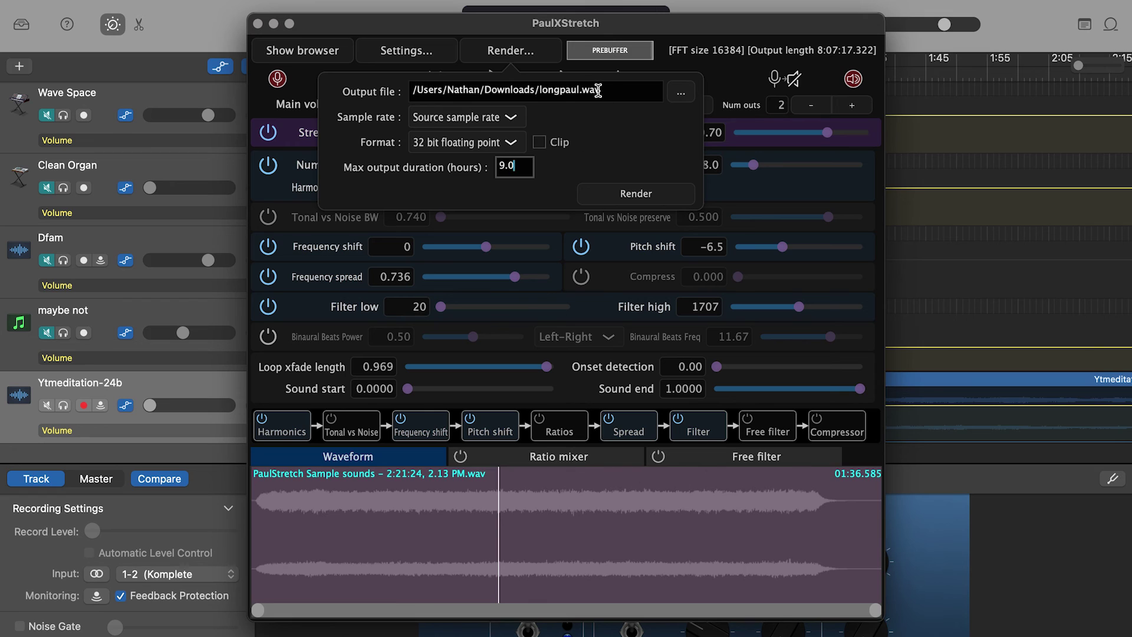
{"action": "left_click", "coordinate": [598, 90]}
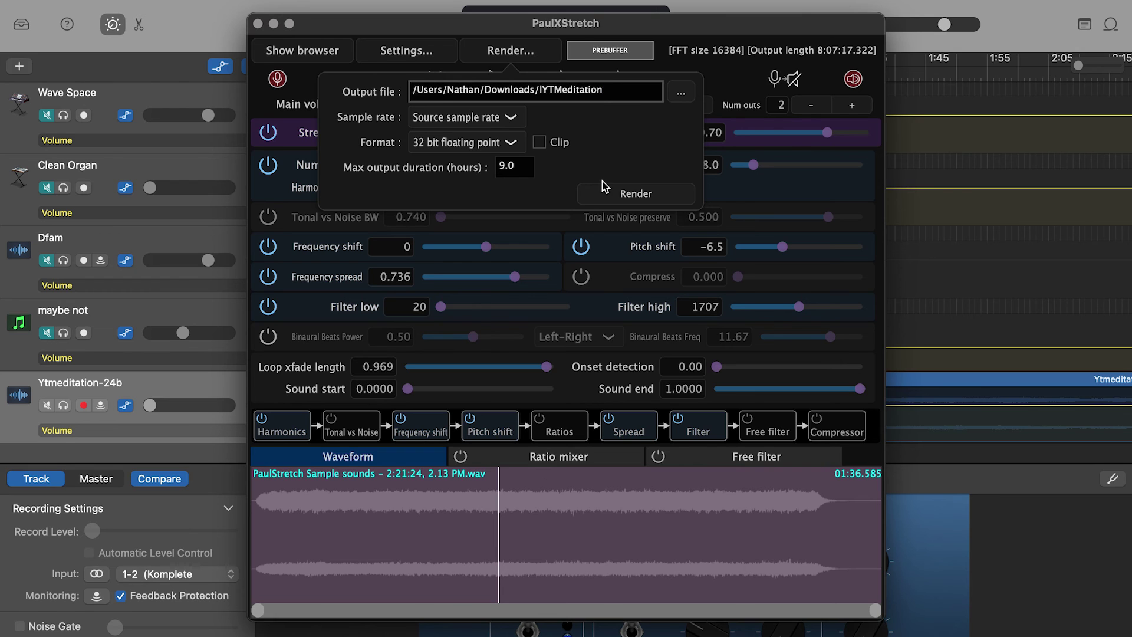
{"action": "left_click", "coordinate": [631, 195]}
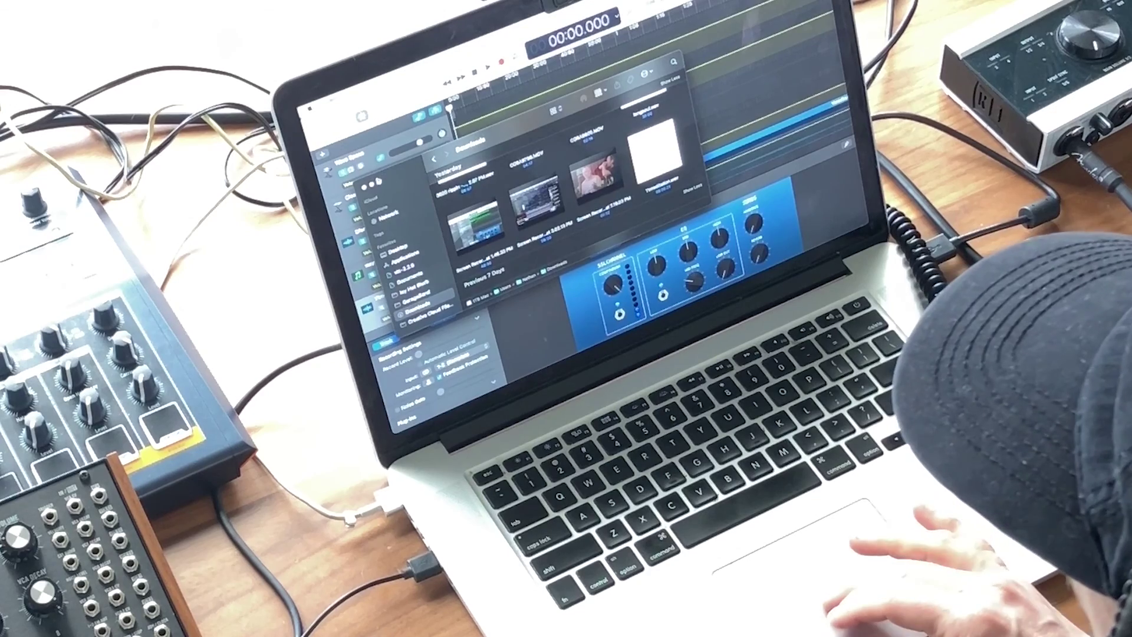
- Close the Downloads browser, zoom the timeline out, and play from about 11:29
{"action": "left_click", "coordinate": [655, 126]}
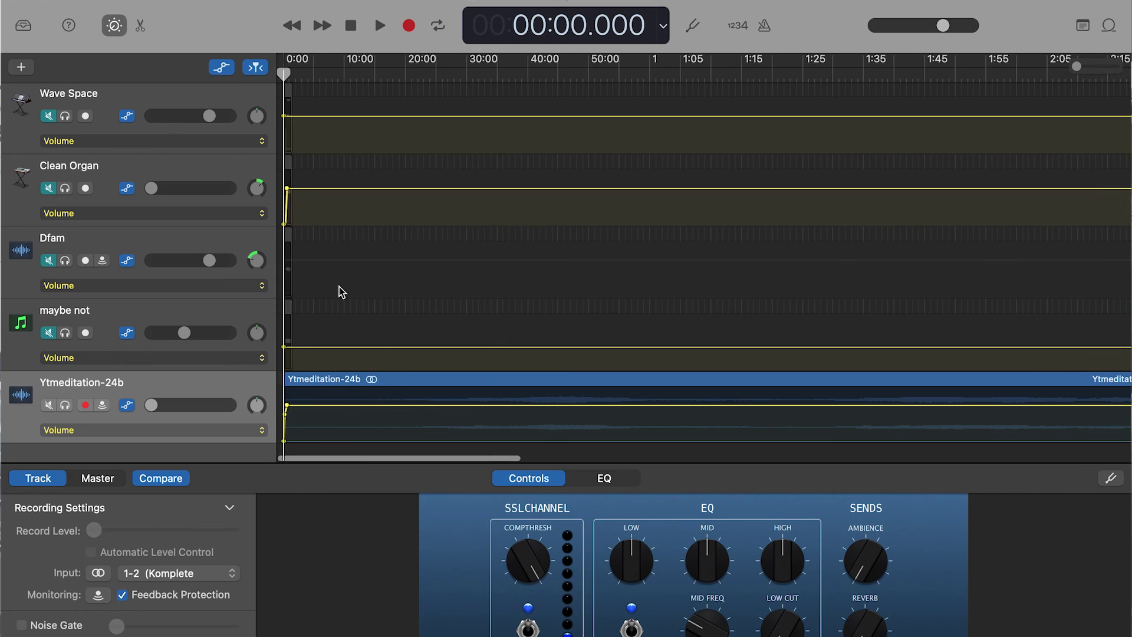
{"action": "key", "text": "super+f"}
{"action": "scroll", "coordinate": [339, 286], "scroll_direction": "down", "scroll_amount": 6}
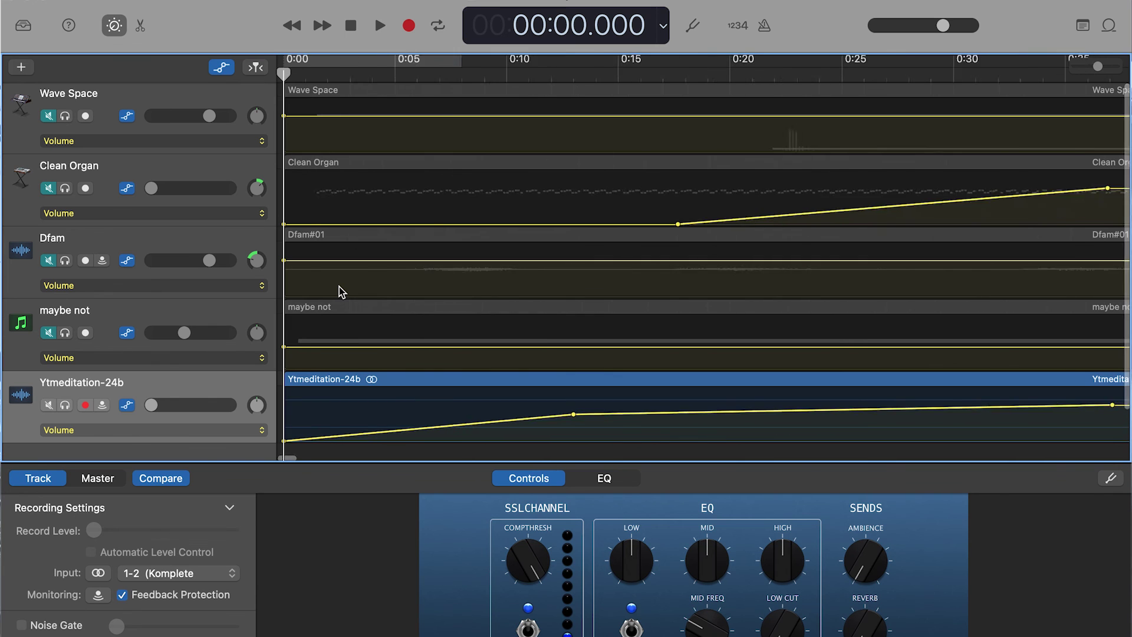
{"action": "scroll", "coordinate": [338, 286], "scroll_direction": "up", "scroll_amount": 2}
{"action": "scroll", "coordinate": [339, 286], "scroll_direction": "down", "scroll_amount": 6}
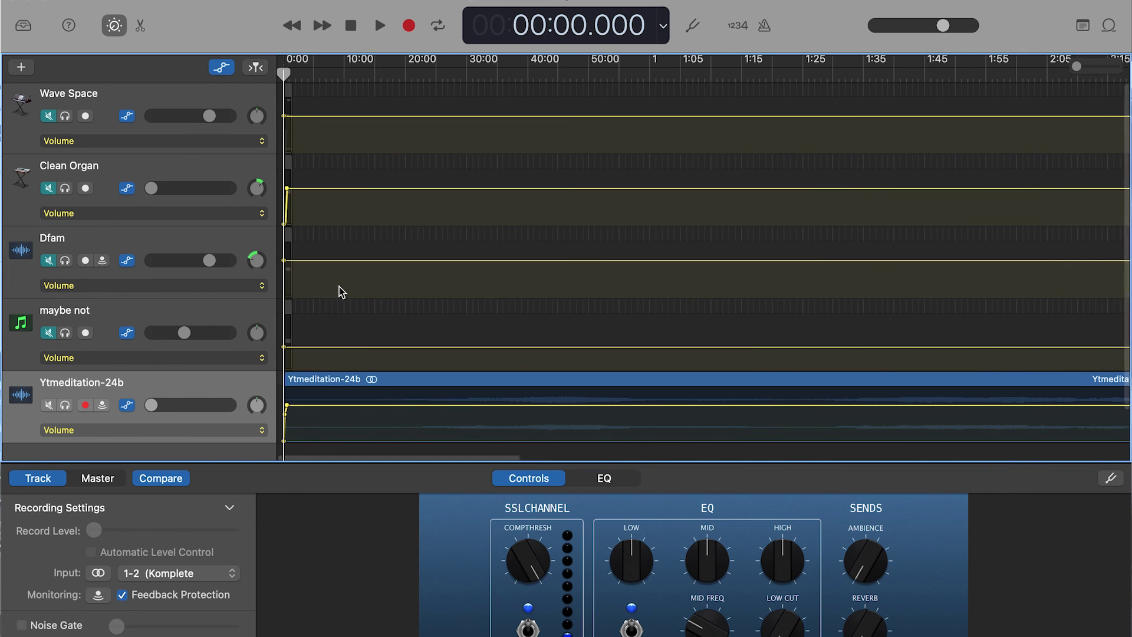
{"action": "left_click", "coordinate": [352, 74]}
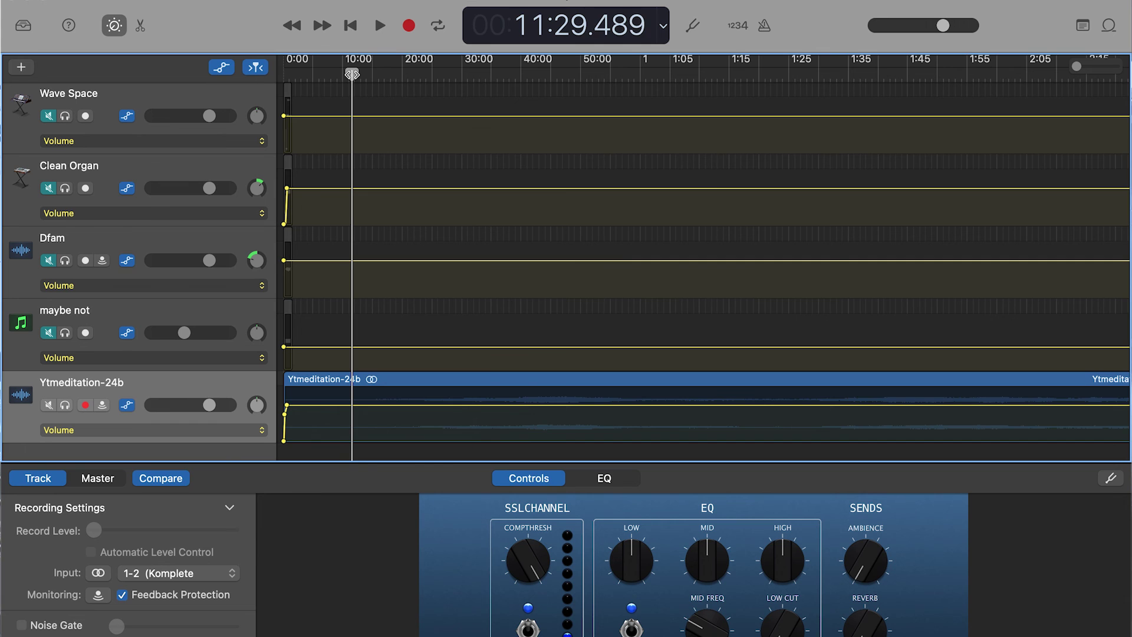
{"action": "key", "text": "space"}
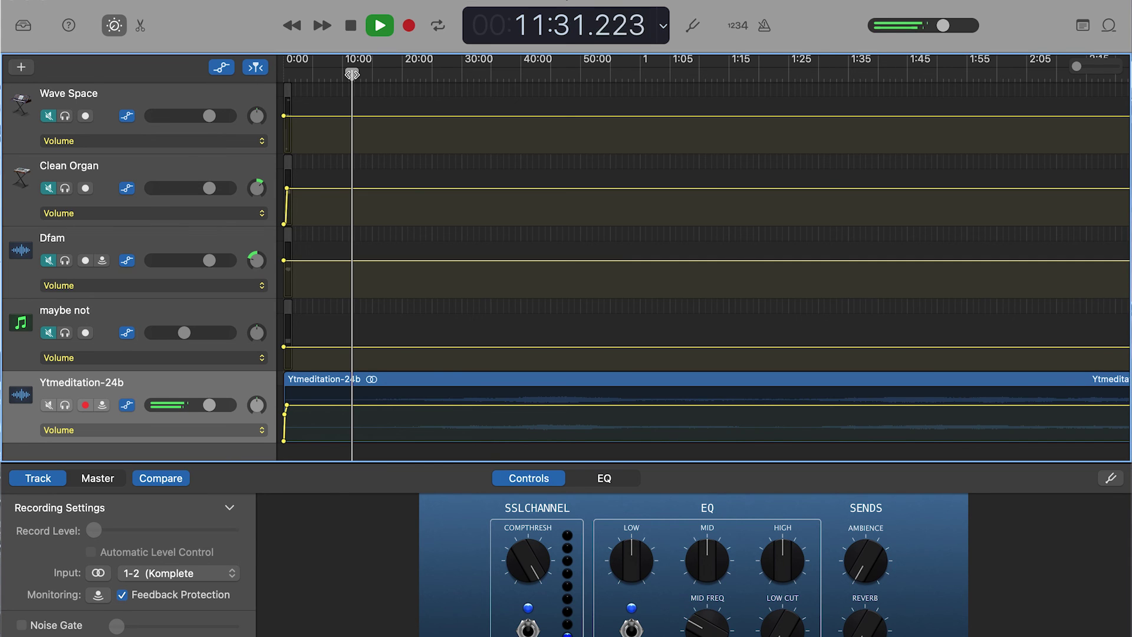
- Jump playback ahead to about 54:00, then to about 1:20:50
{"action": "left_click", "coordinate": [608, 75]}
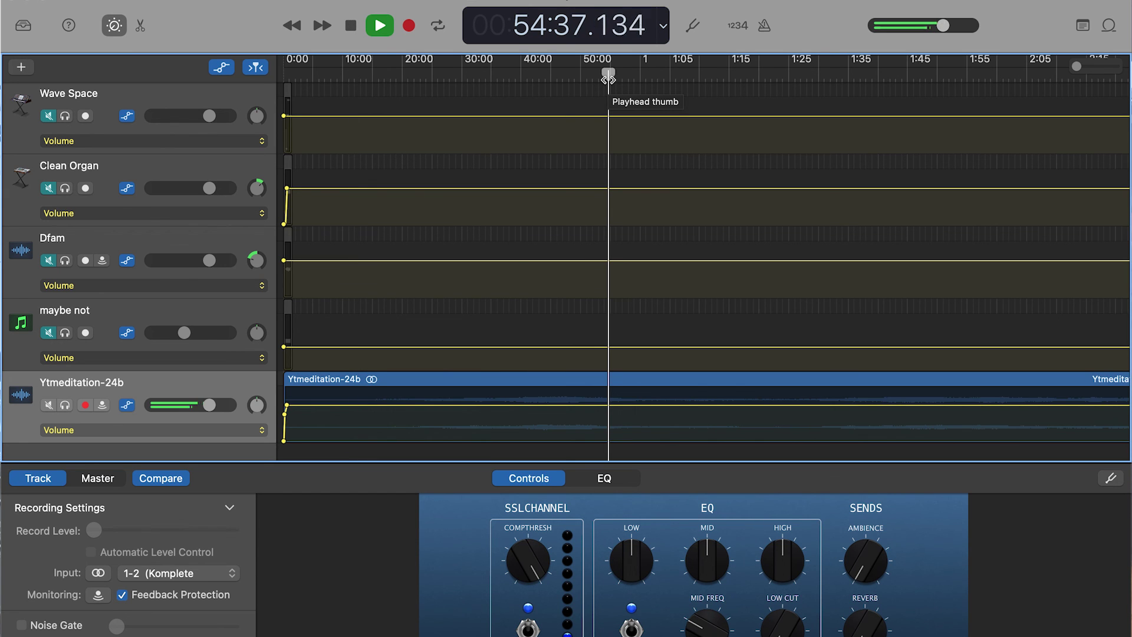
{"action": "left_click", "coordinate": [764, 75]}
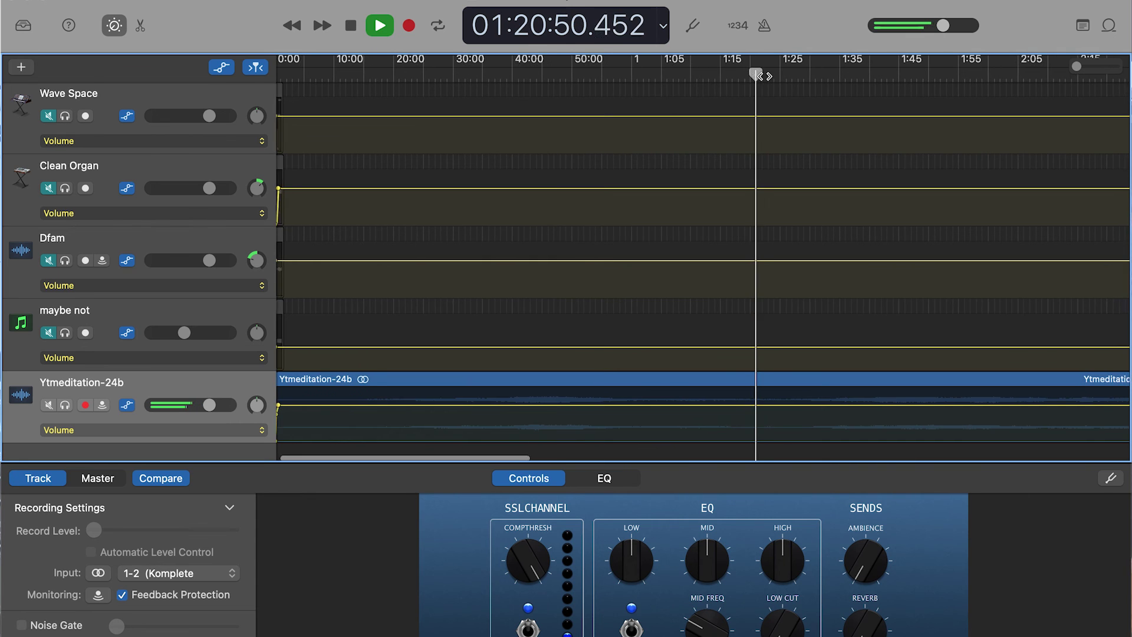